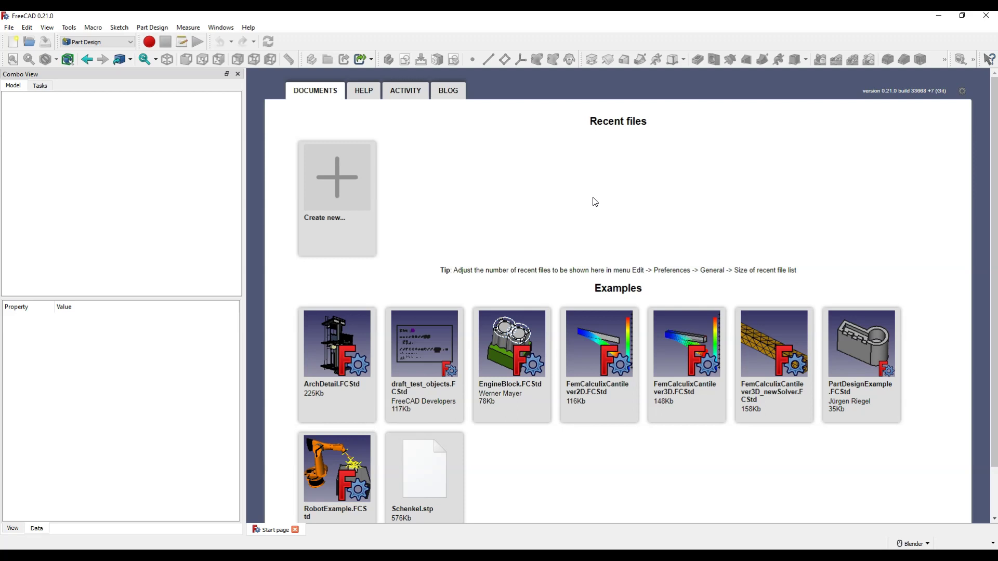
Step: Create a new empty document with a sketch on the XY-plane
left_click(569, 319)
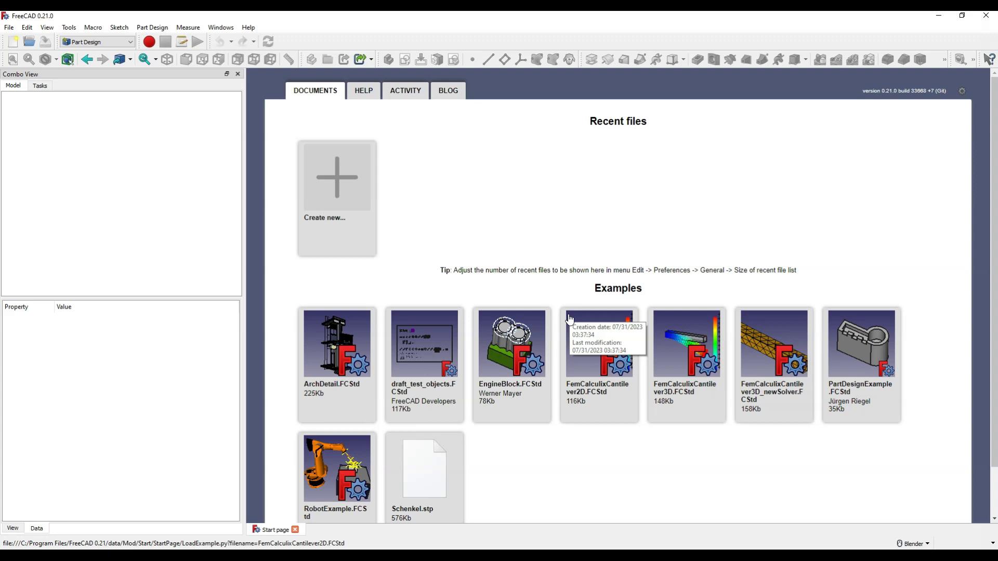
left_click(568, 319)
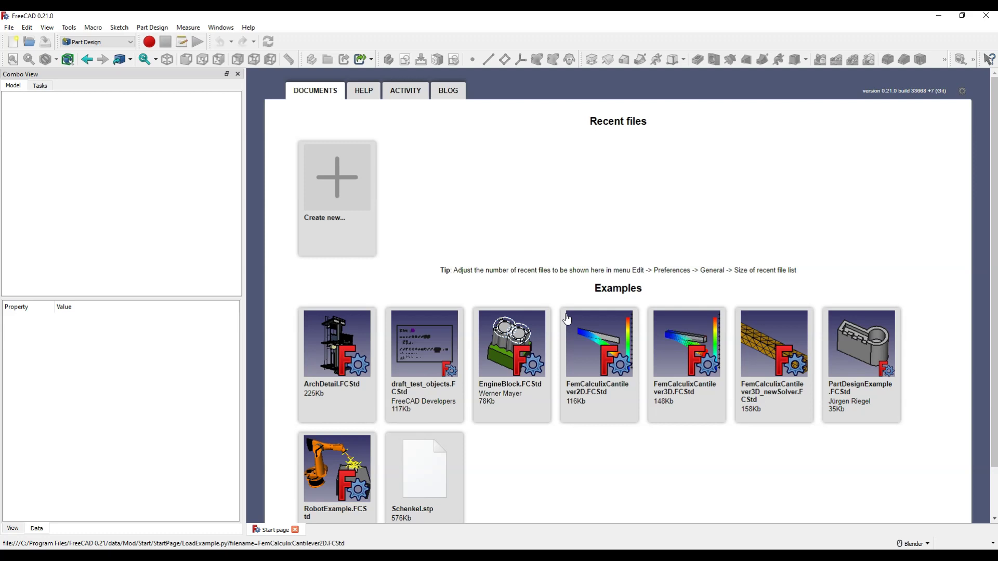
left_click(816, 168)
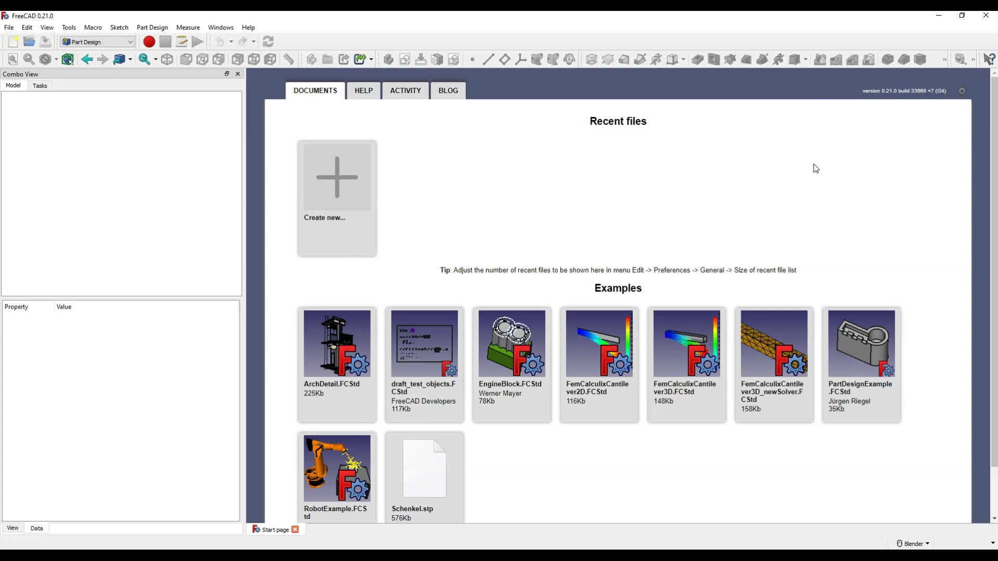
left_click(782, 193)
left_click(798, 192)
left_click(339, 179)
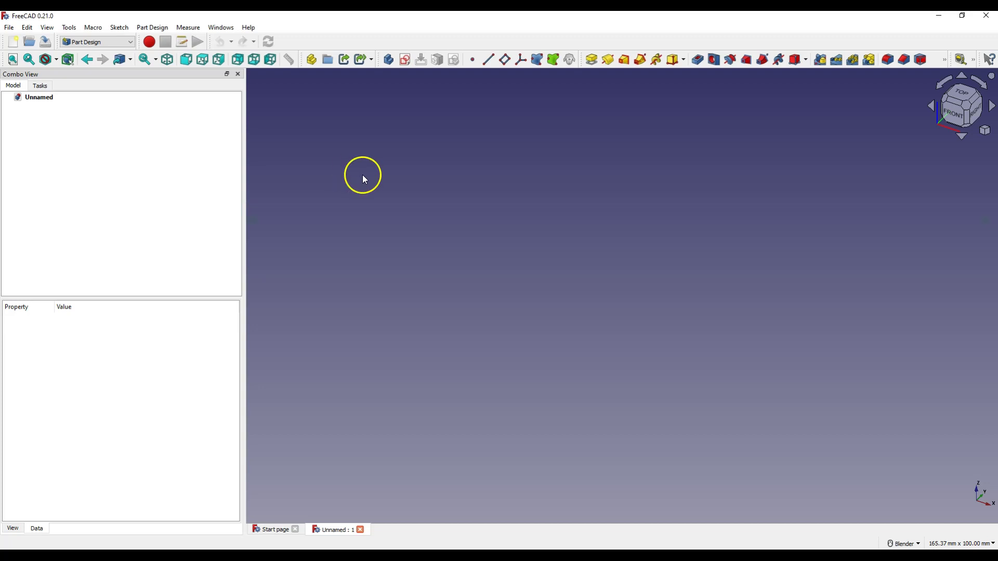
left_click(404, 59)
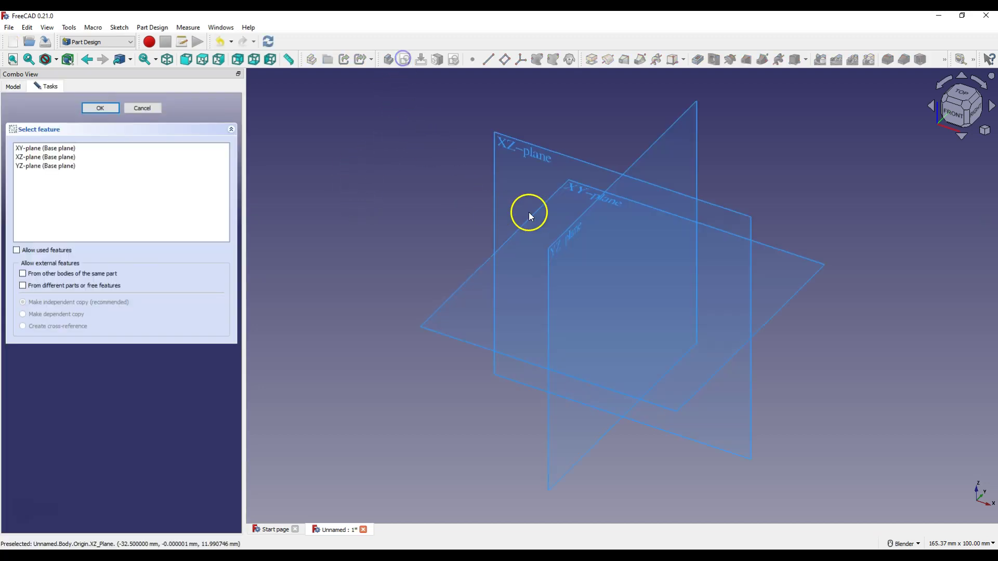
left_click(574, 188)
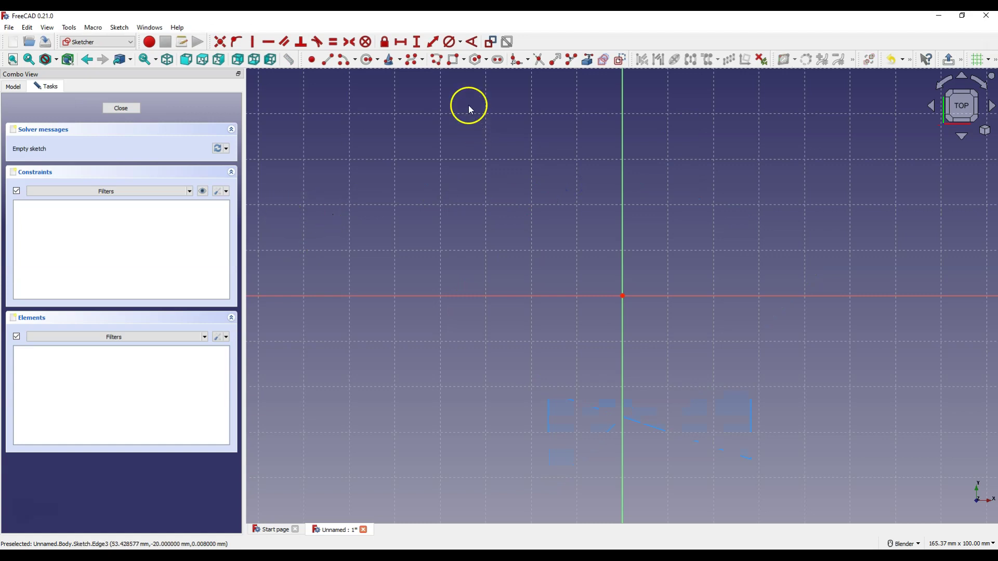
Step: Draw a rectangle, then select its top corners and the vertical axis
left_click(453, 59)
left_click(542, 186)
left_click(919, 414)
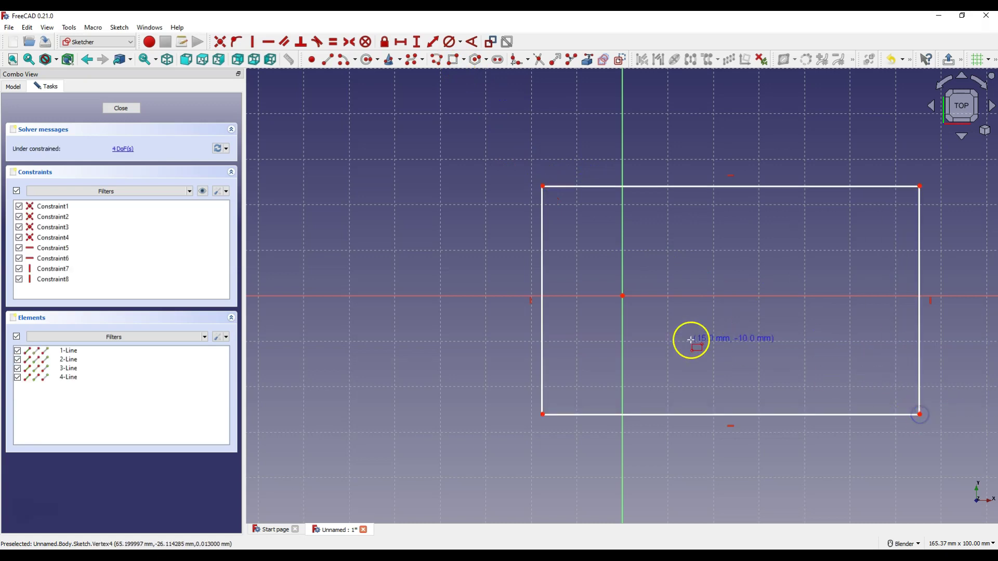
left_click(695, 252)
right_click(695, 253)
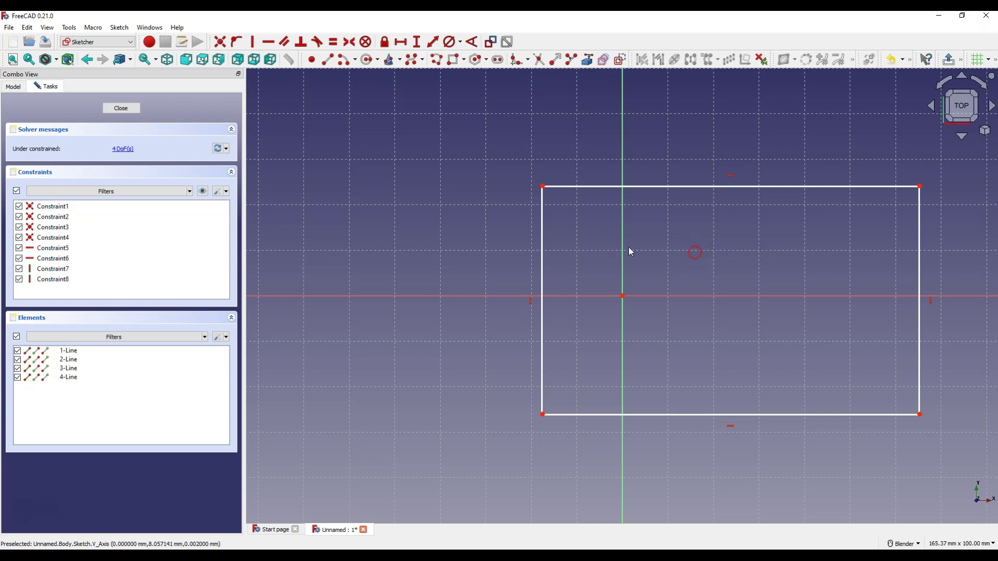
left_click(543, 186)
left_click(918, 187)
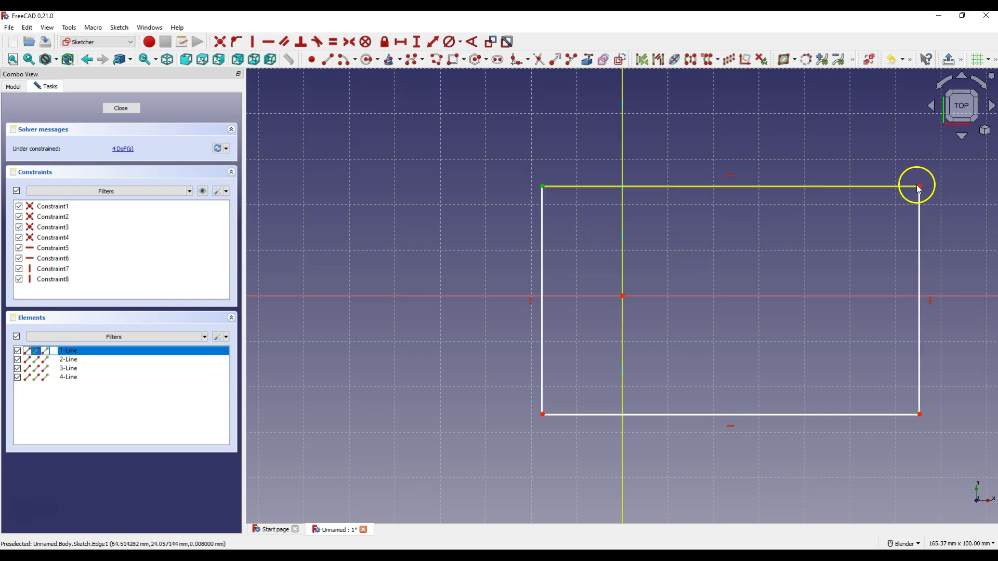
left_click(918, 186)
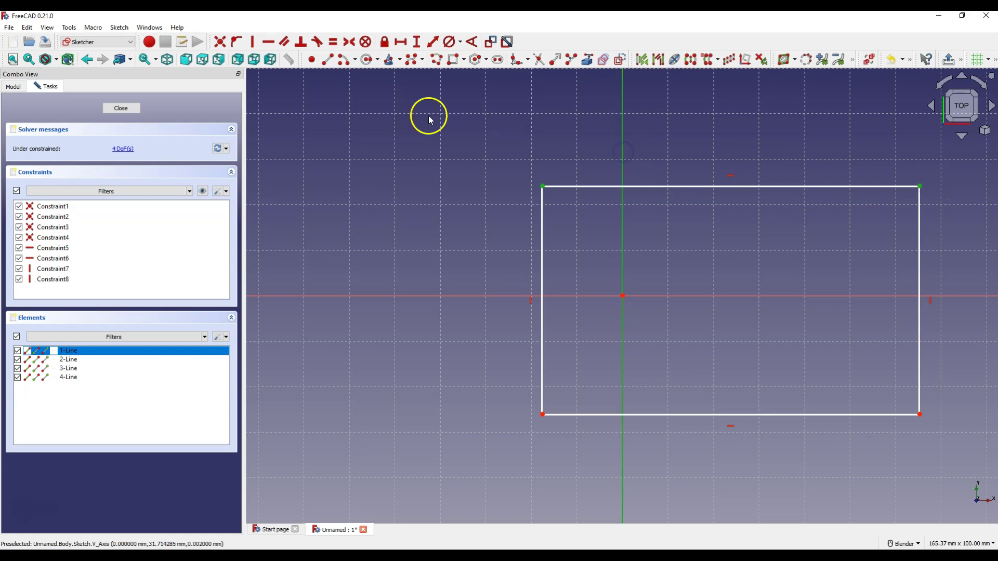
Step: Make the top corners symmetric, then delete the redundant horizontal Constraint5
left_click(350, 43)
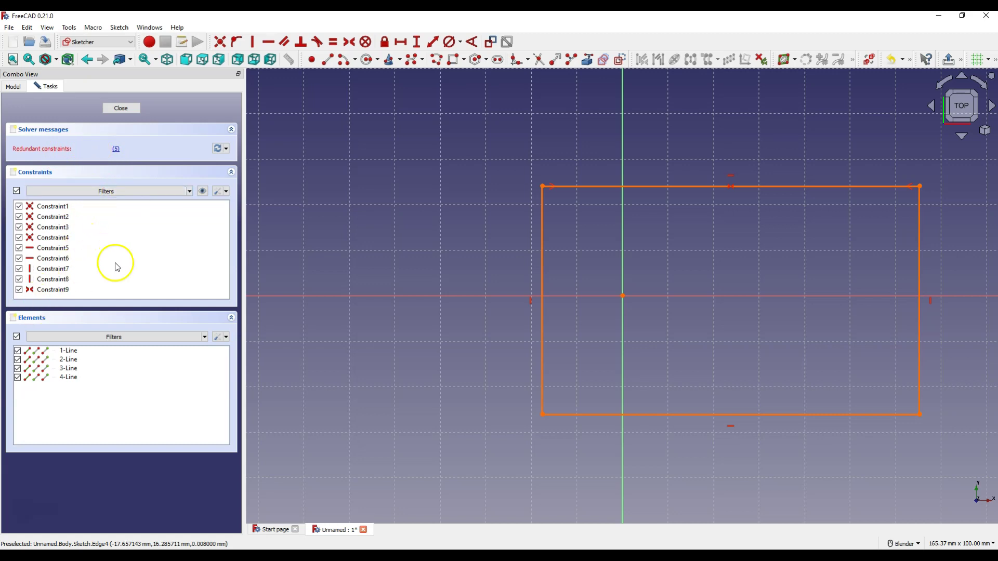
left_click(52, 248)
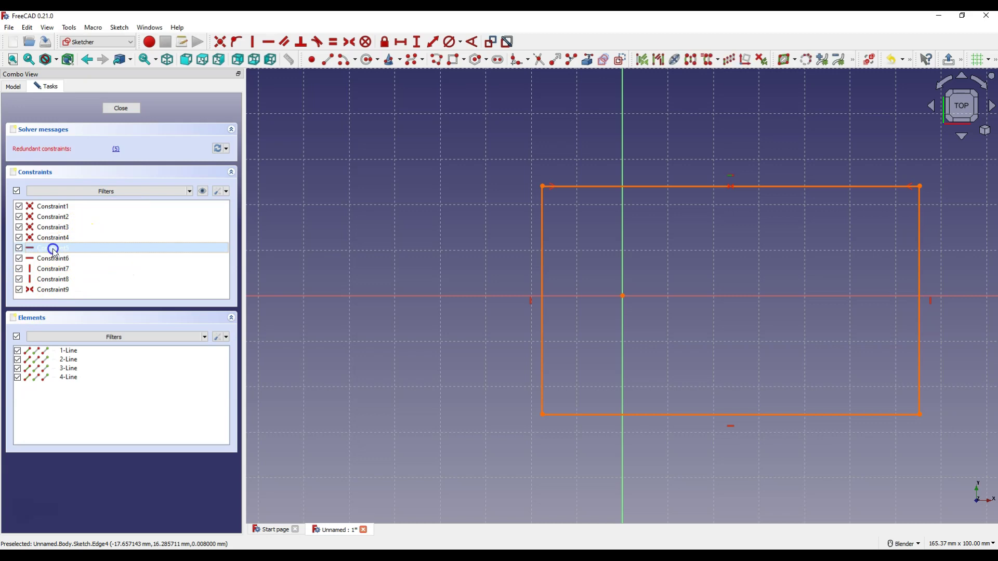
key("Delete")
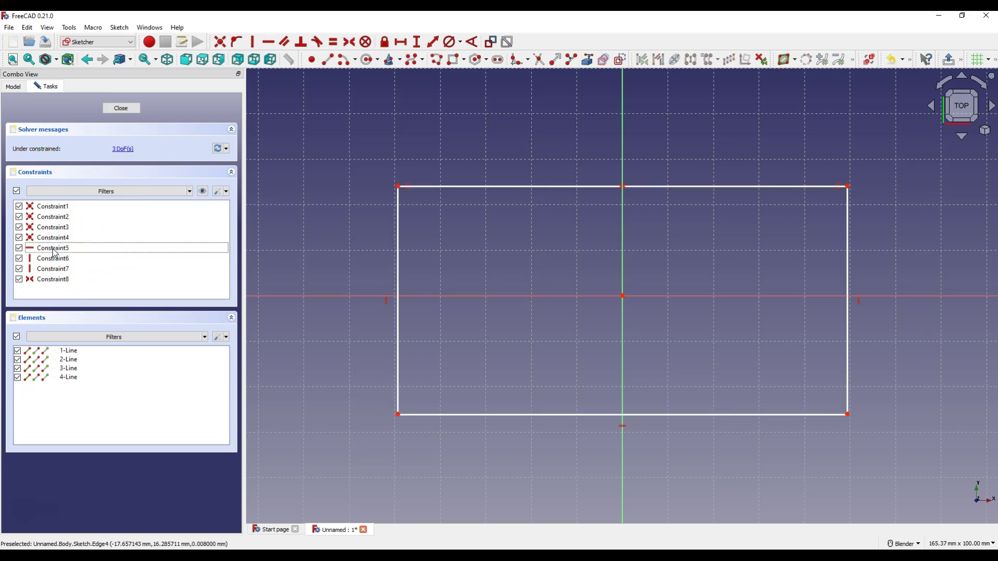
left_click(447, 229)
Step: Turn on Auto remove redundants in the constraint list settings
left_click(352, 216)
left_click(225, 191)
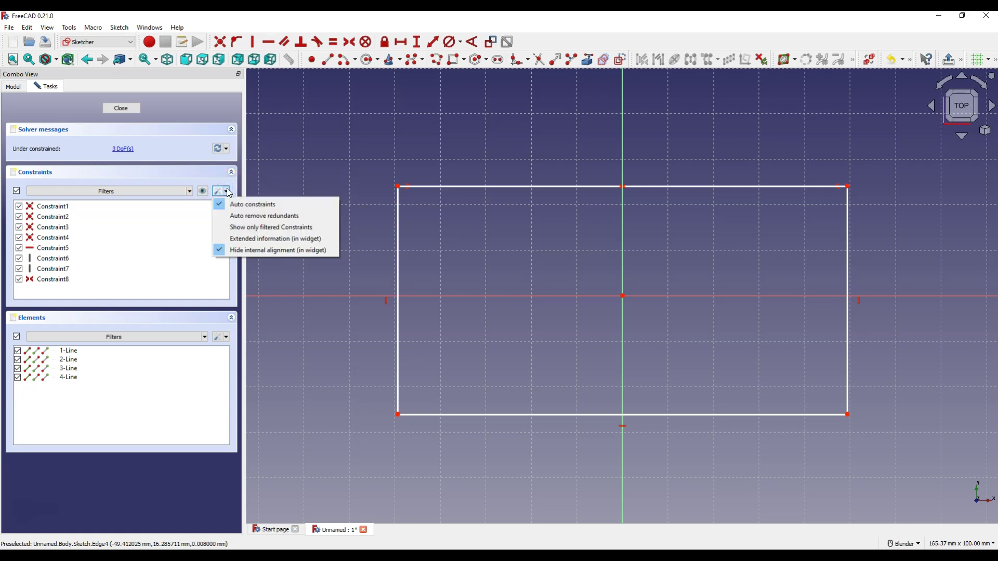
left_click(237, 216)
left_click(251, 204)
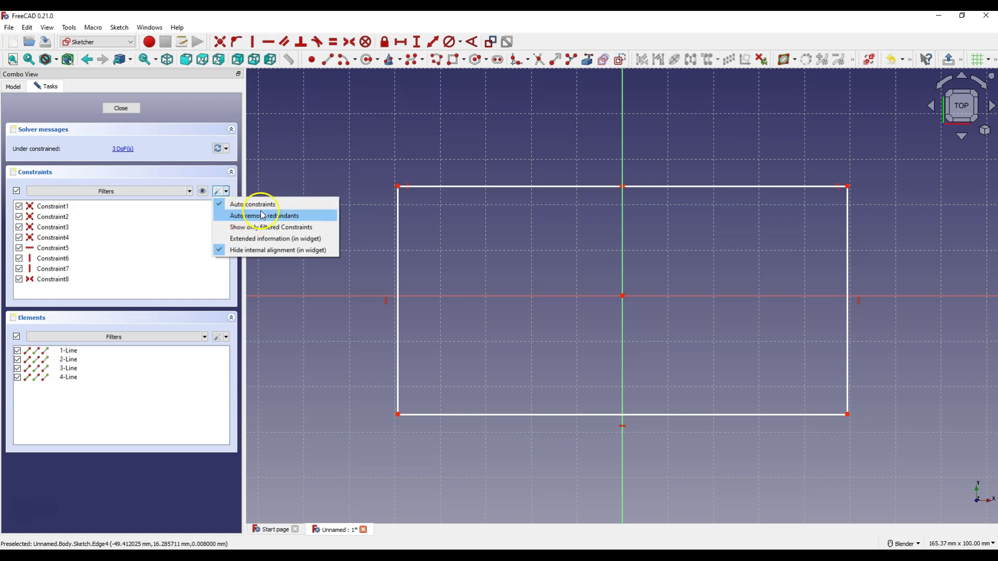
left_click(260, 219)
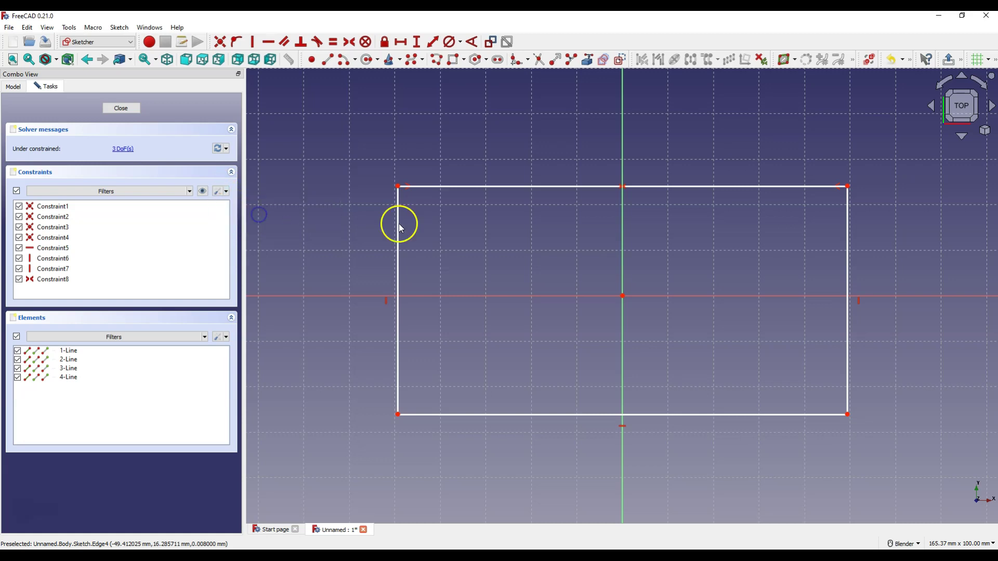
Step: Delete the rectangle and draw a wider one with top corners symmetric about the vertical axis
left_click_drag(356, 162, 908, 480)
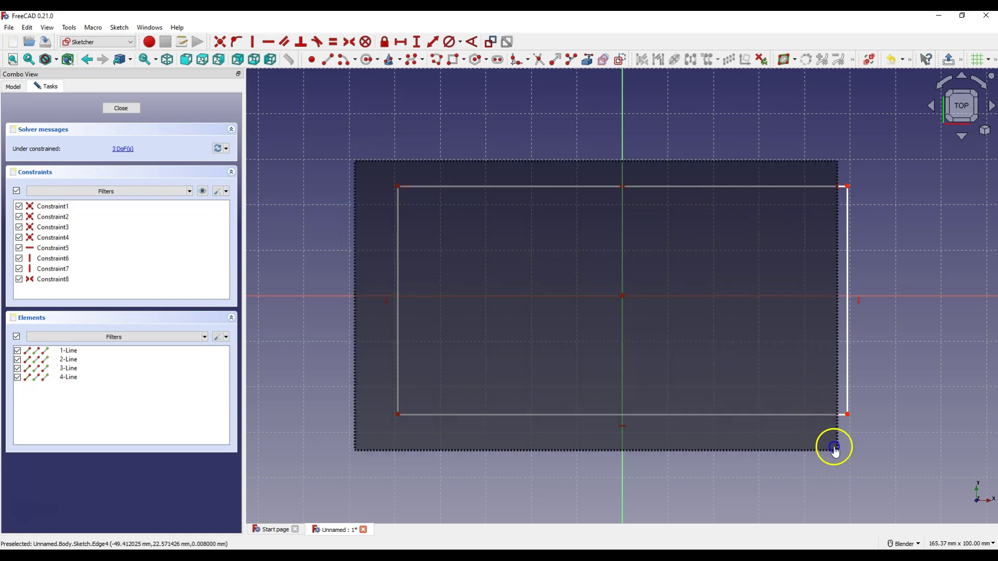
key("Delete")
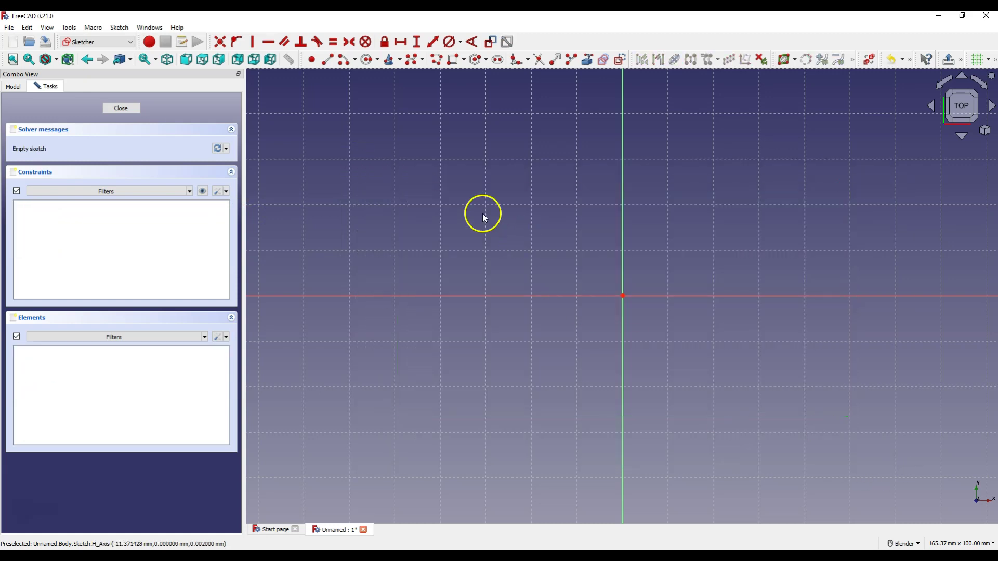
left_click(452, 59)
left_click(472, 160)
left_click(968, 411)
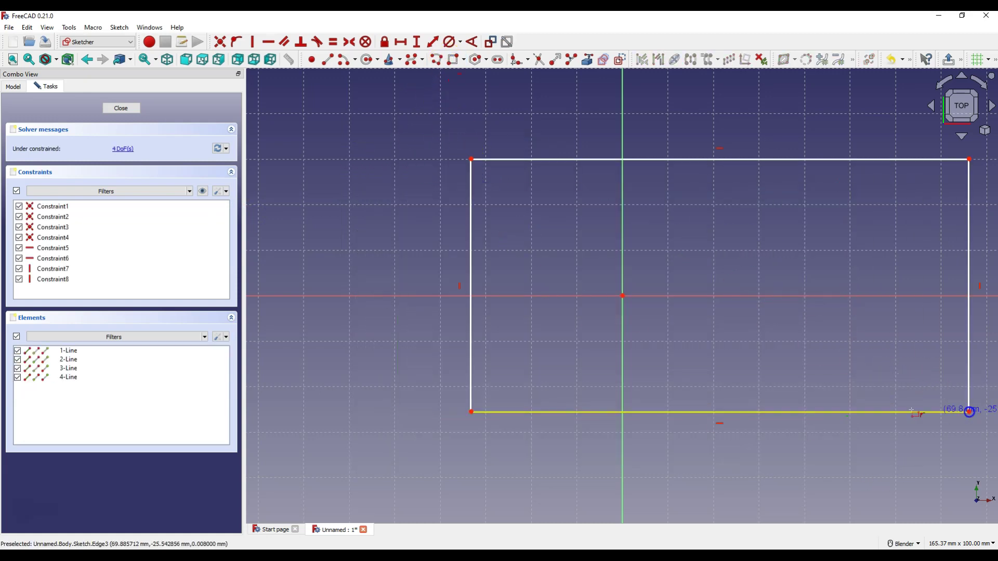
left_click(471, 160)
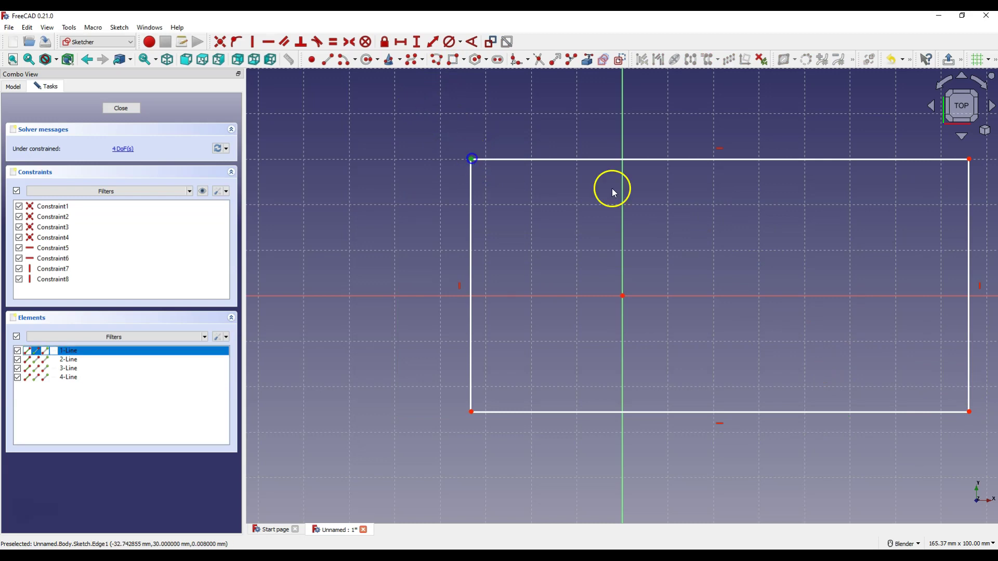
left_click(623, 115)
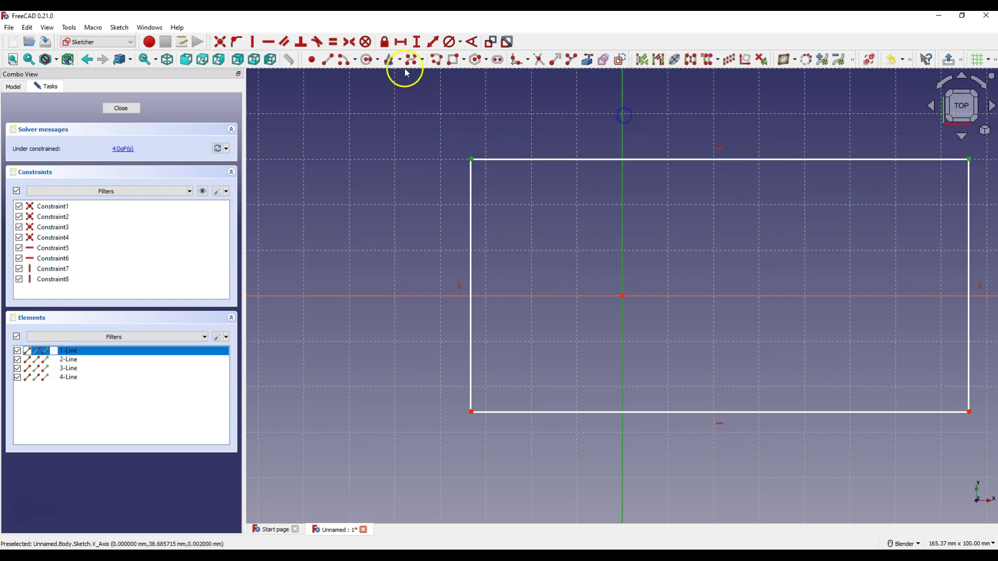
left_click(348, 42)
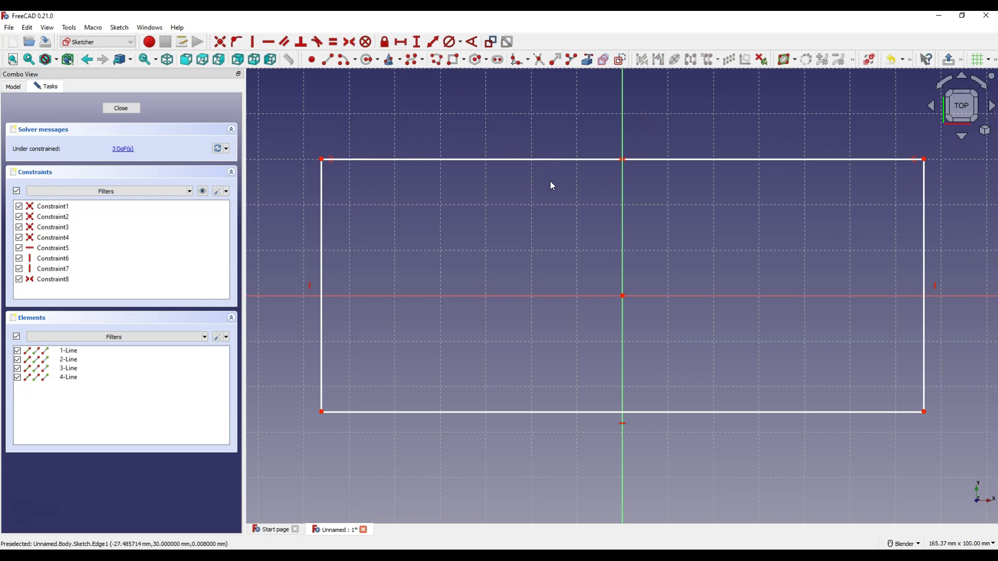
left_click(486, 295)
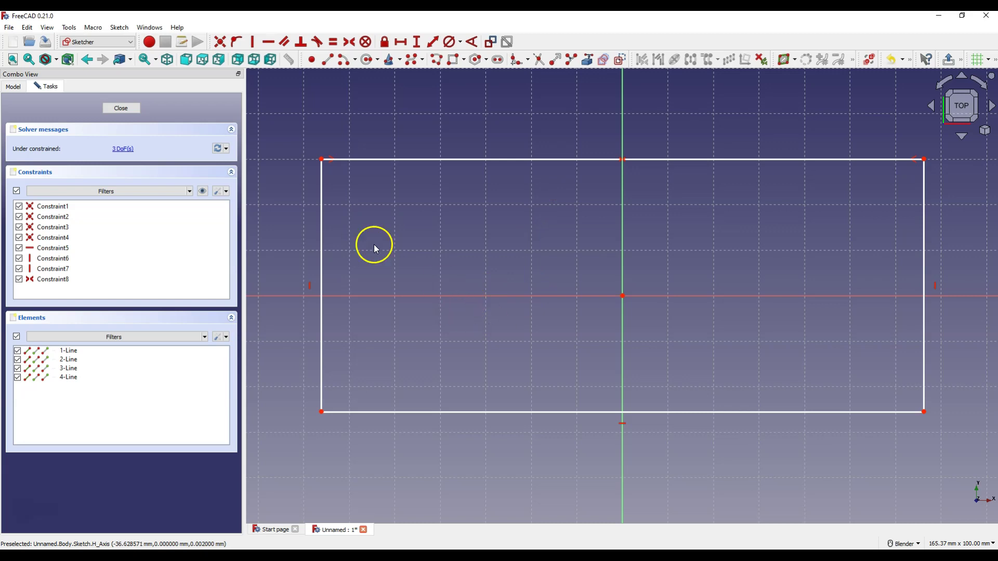
Step: Open Preferences on the Sketcher page, then close it with OK
left_click(27, 27)
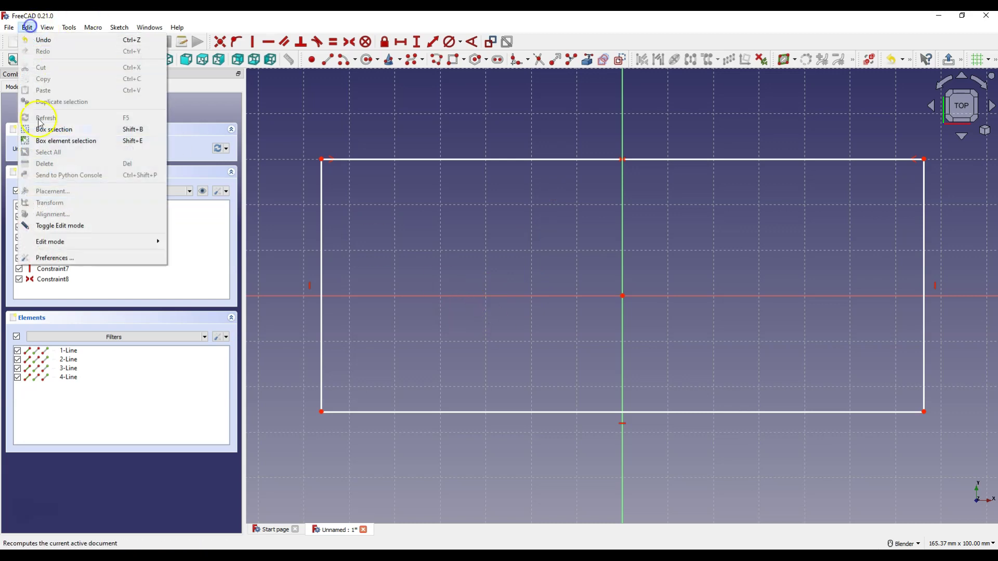
left_click(71, 258)
left_click(350, 429)
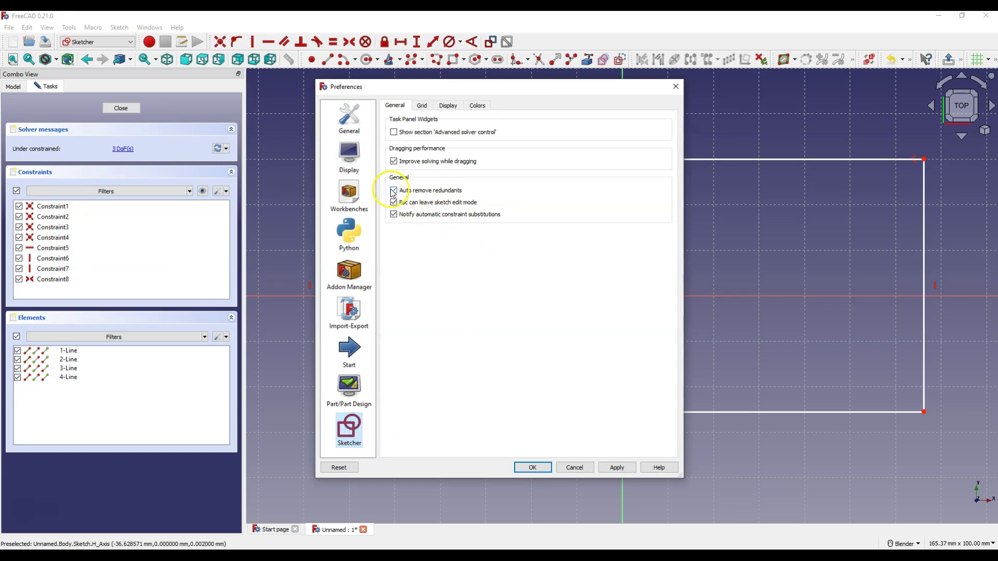
left_click(531, 467)
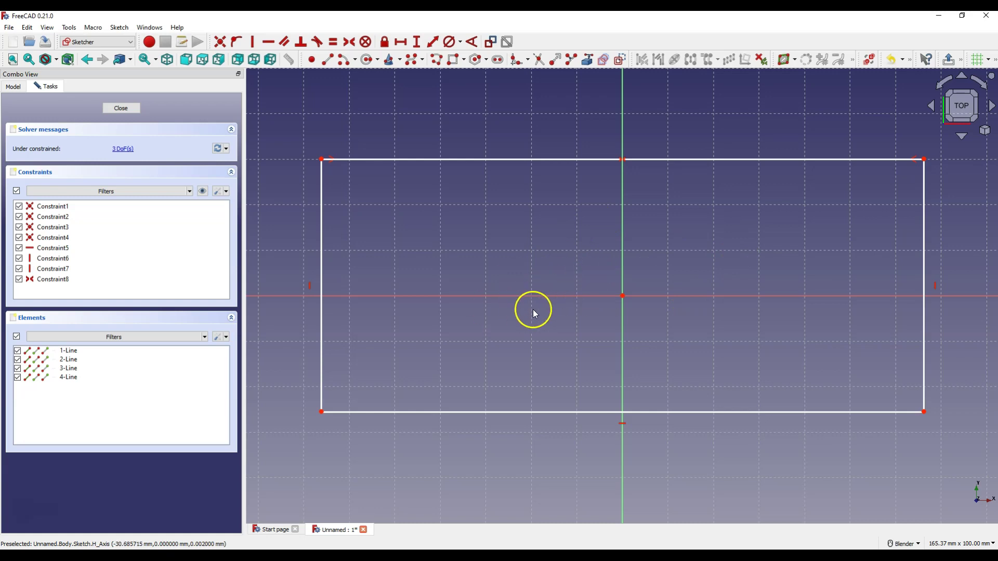
Step: Close the sketch, pad the rectangle into a block, then undo the pad
left_click(110, 108)
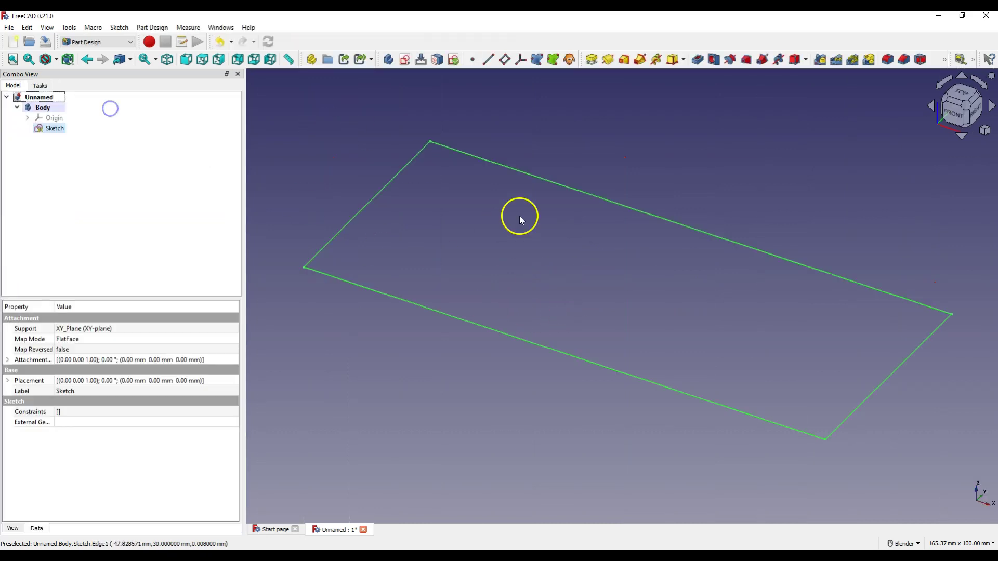
left_click(591, 61)
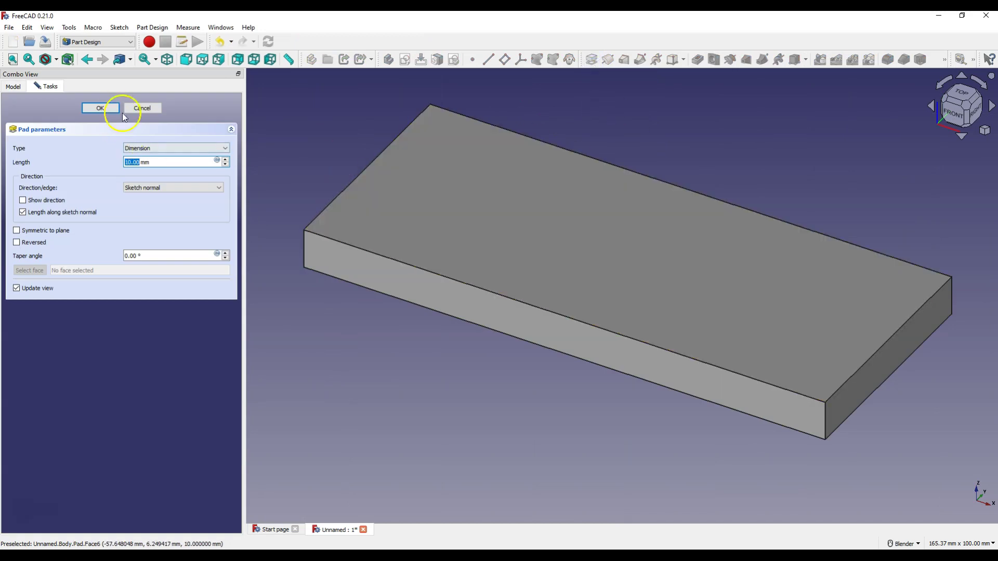
left_click(102, 109)
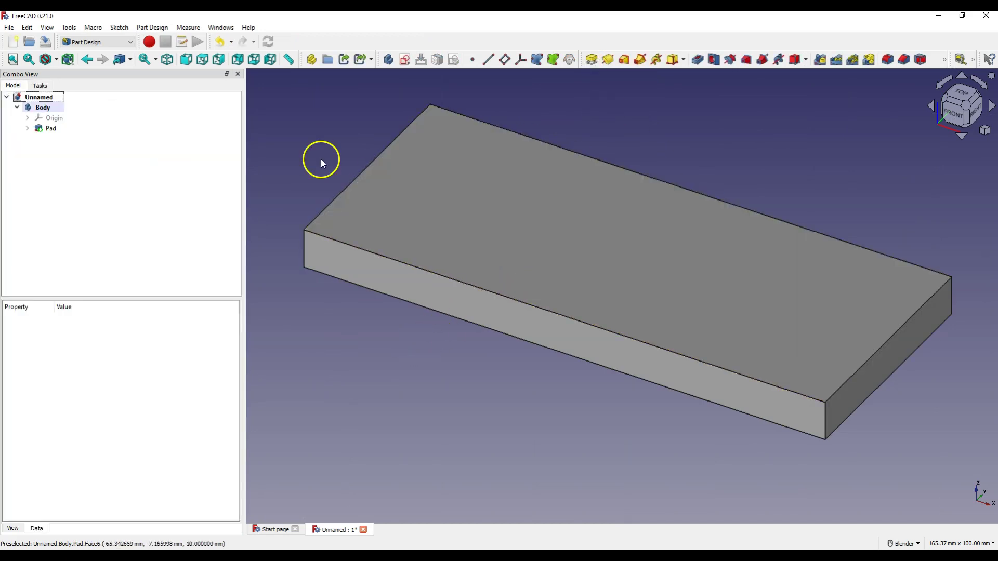
left_click(220, 41)
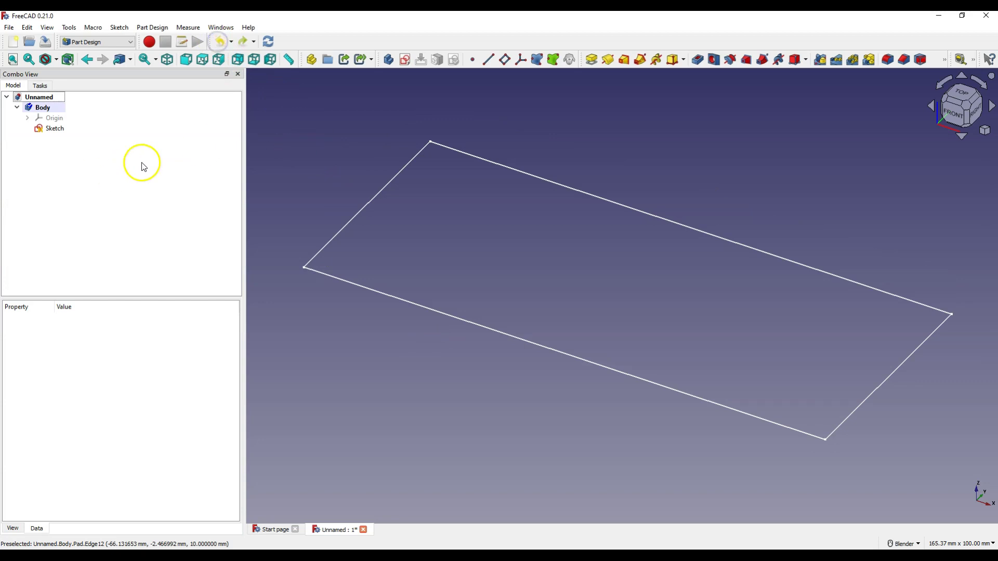
Step: Reopen the sketch and draw a small rectangle straddling the top edge
right_click(51, 128)
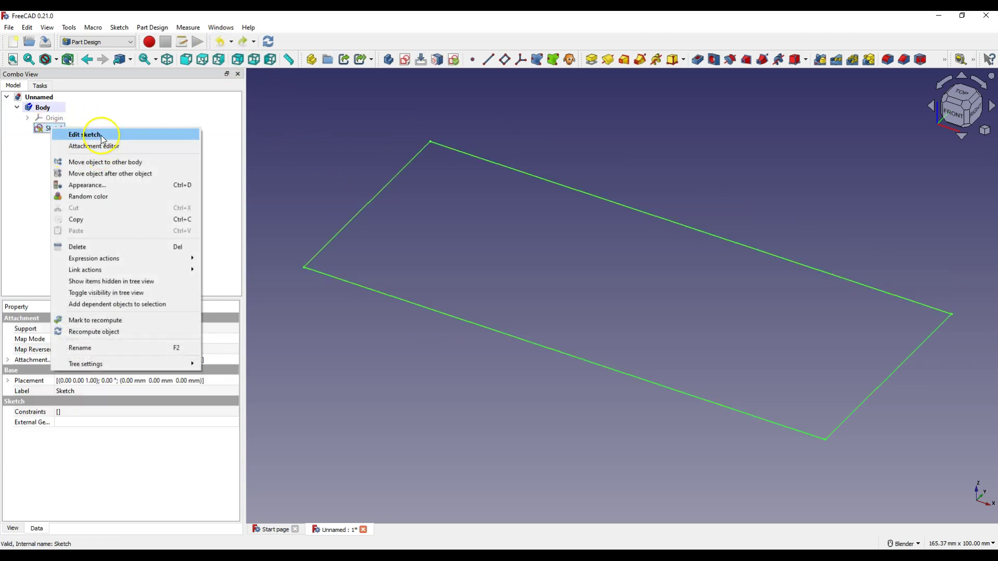
left_click(101, 136)
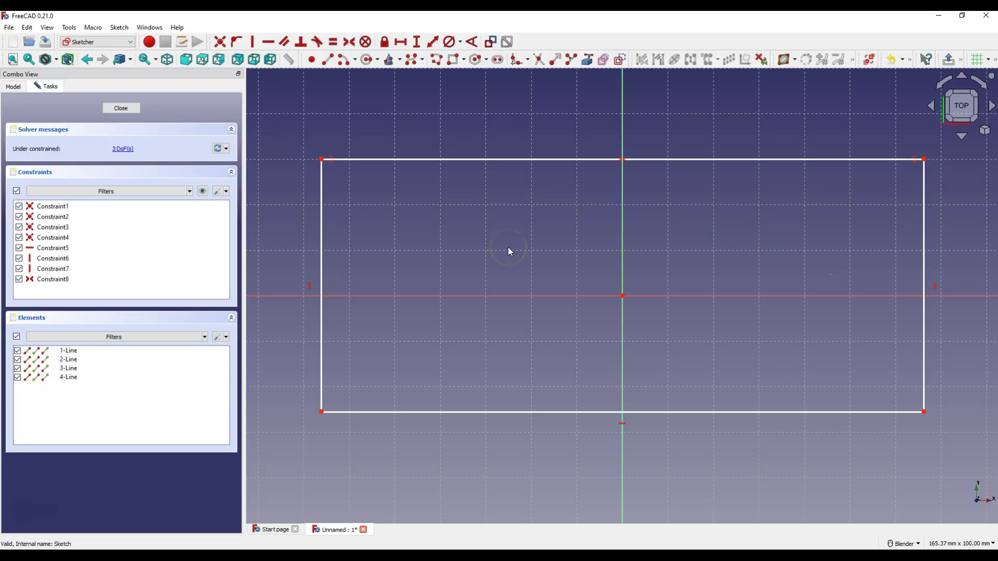
left_click(445, 60)
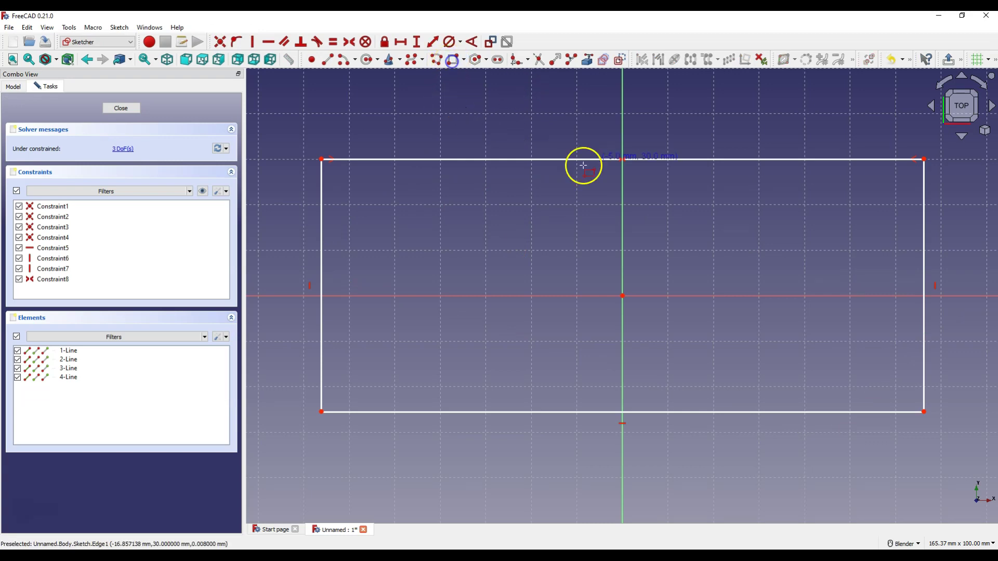
left_click(555, 131)
left_click(777, 259)
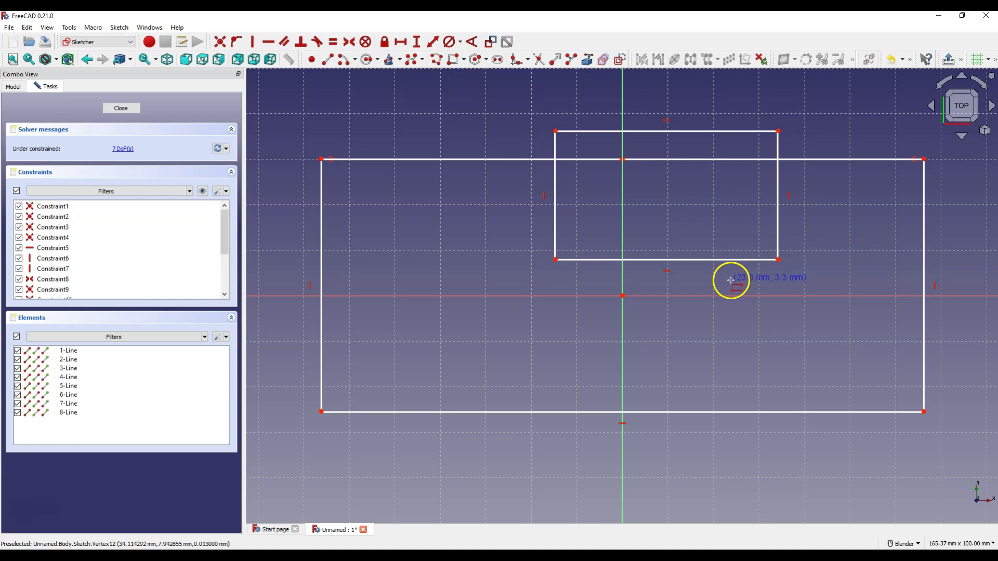
Step: Try padding the sketch, dismiss the multiple-solids error, and cancel
left_click(120, 108)
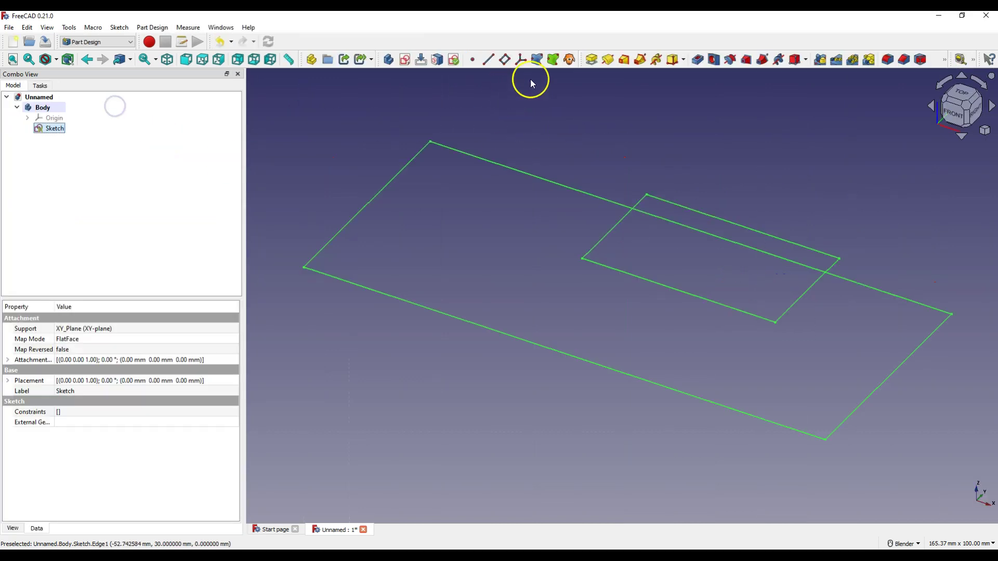
left_click(591, 60)
left_click(108, 108)
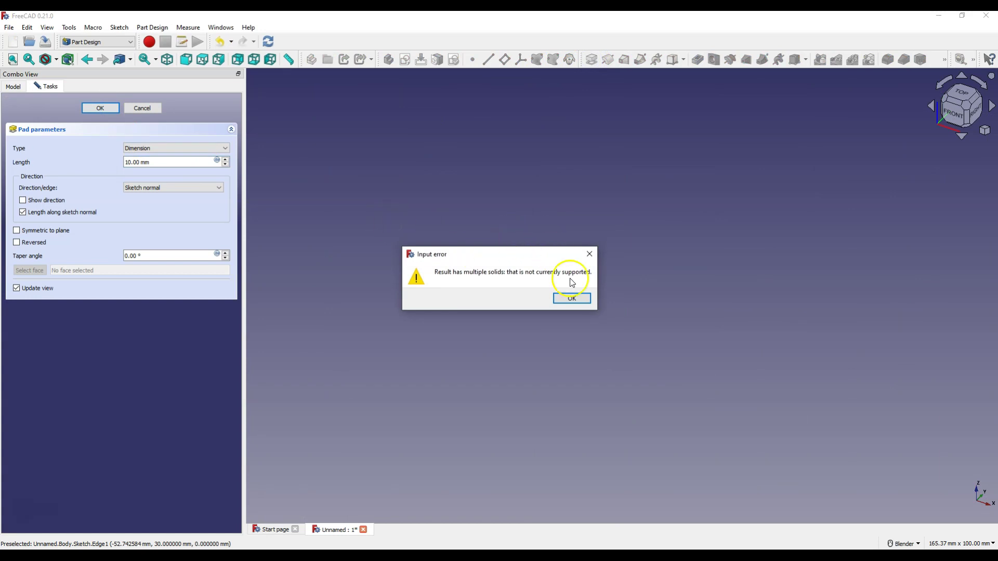
left_click(571, 297)
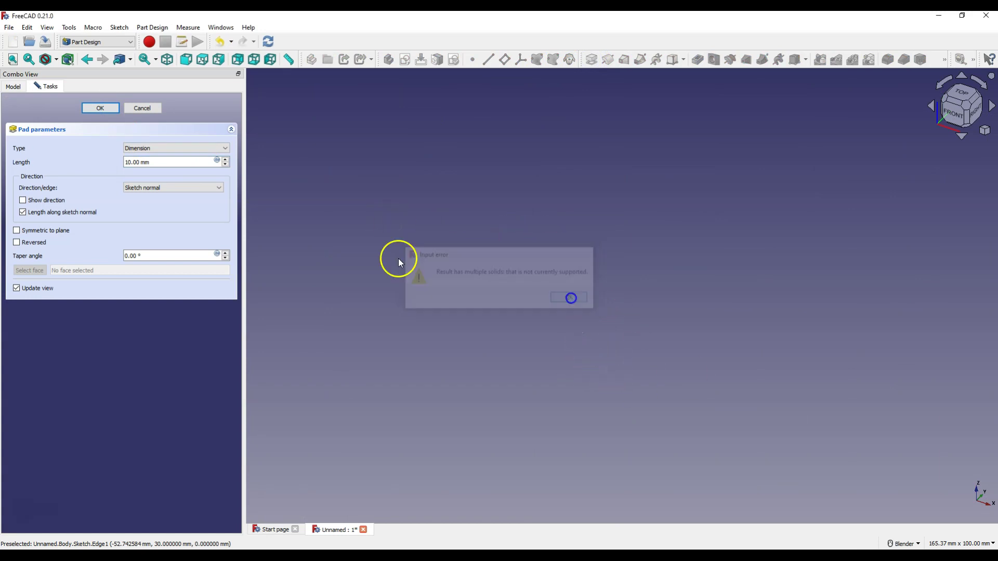
left_click(135, 107)
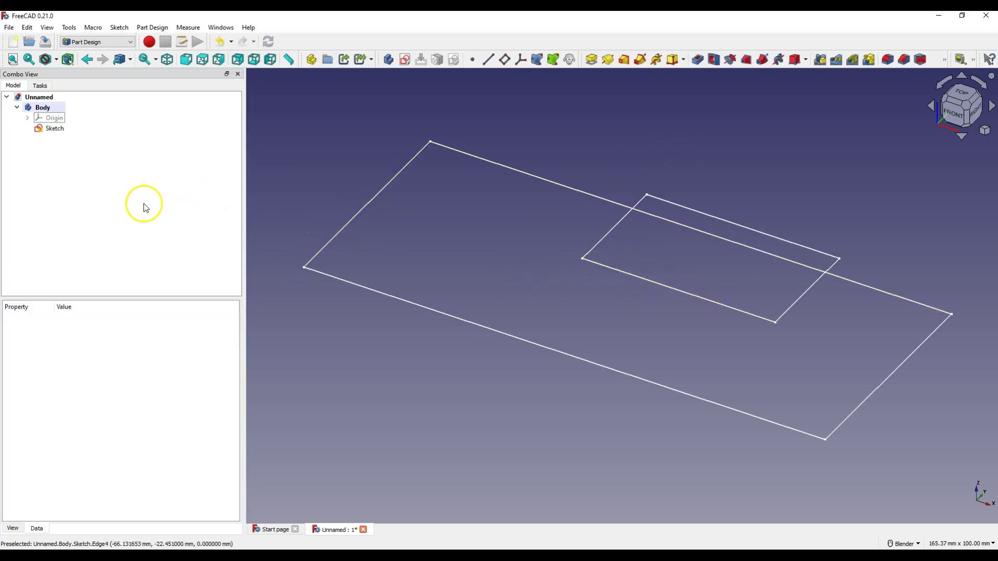
Step: Trim the overlapping edges into one slotted outline, then start a pad
double_click(54, 127)
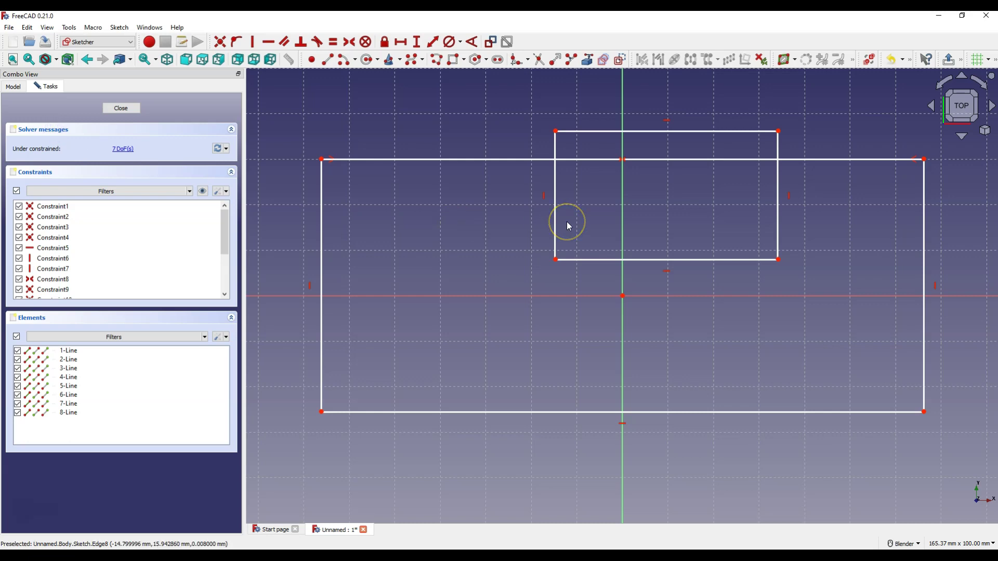
left_click(651, 174)
left_click(635, 201)
left_click(538, 60)
left_click(604, 131)
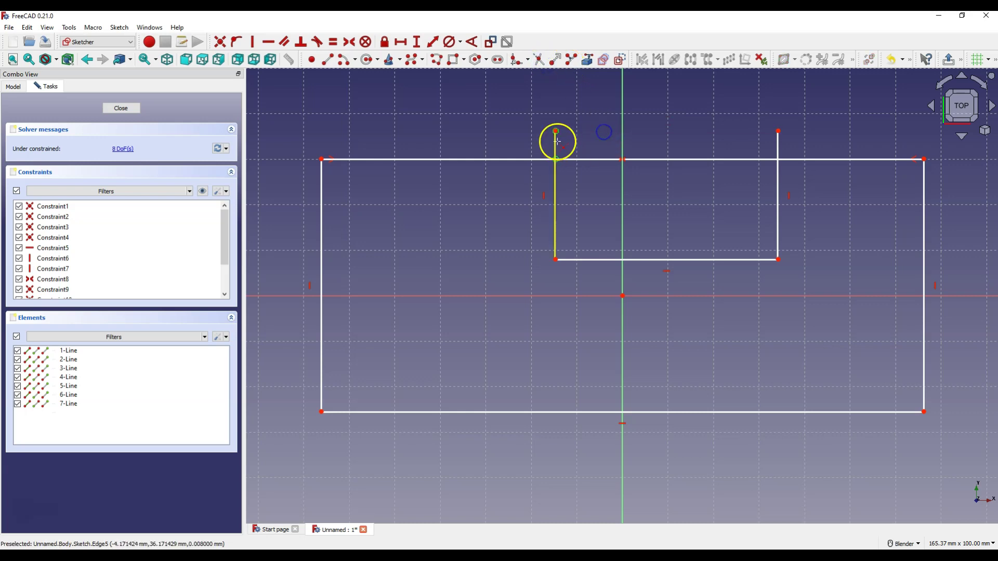
left_click(556, 139)
left_click(778, 148)
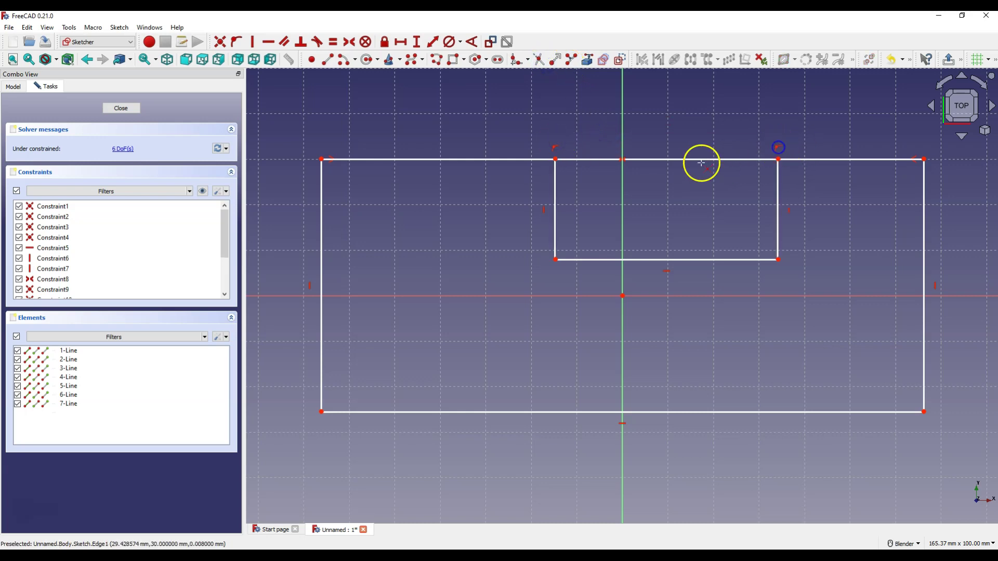
left_click(704, 161)
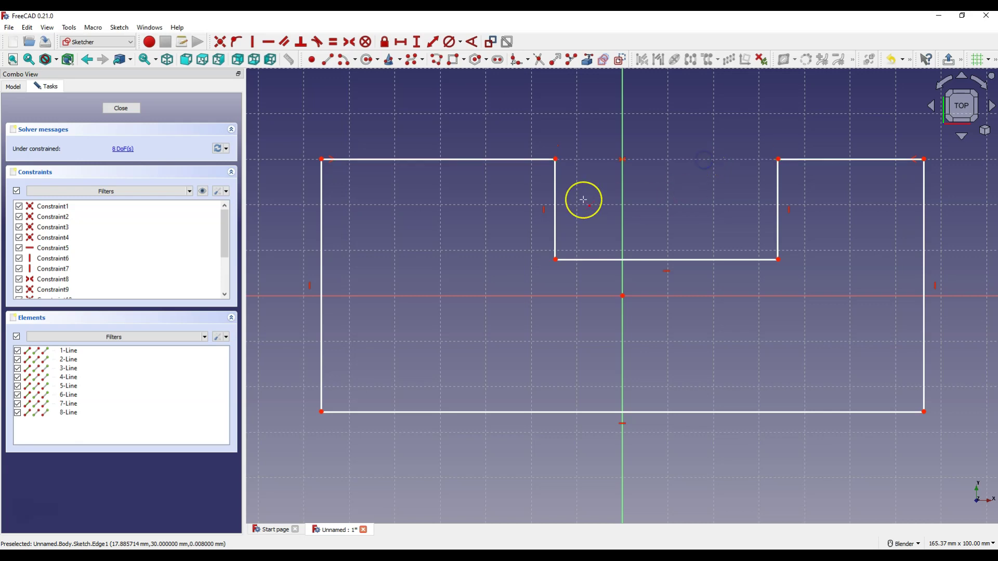
left_click(121, 108)
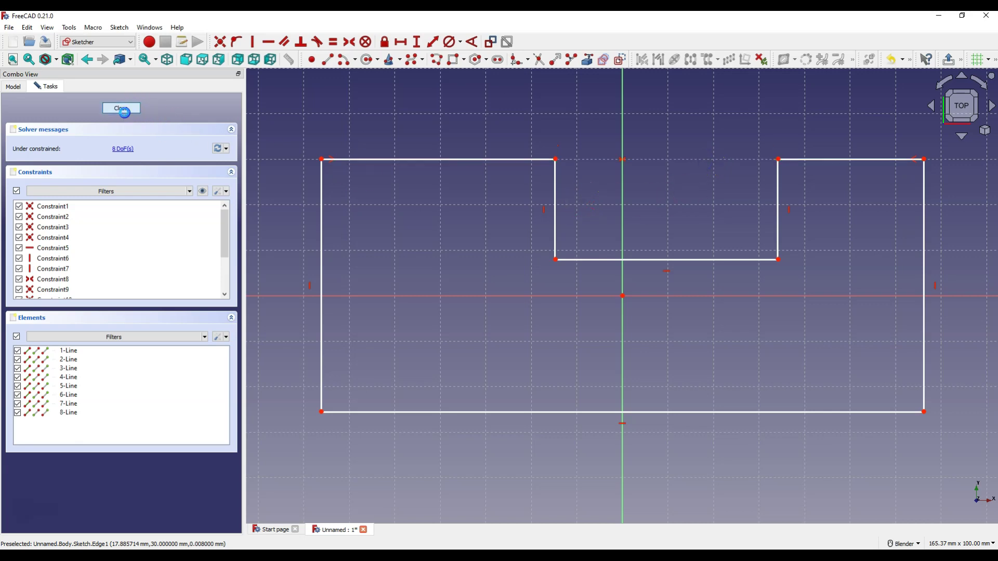
left_click(591, 59)
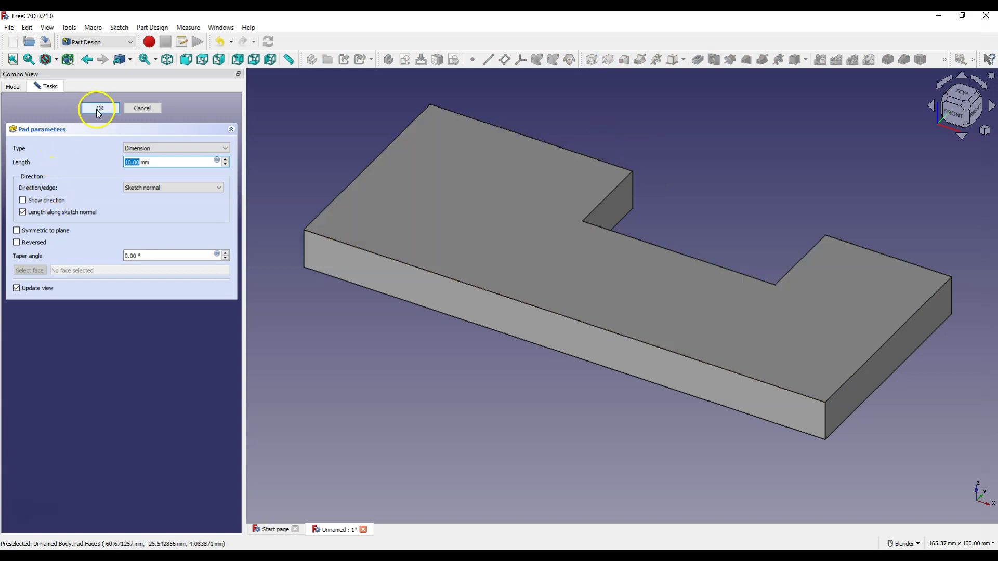
Step: Cancel the pad, reopen the sketch, and draw an inner rectangle inside the outline
left_click(147, 111)
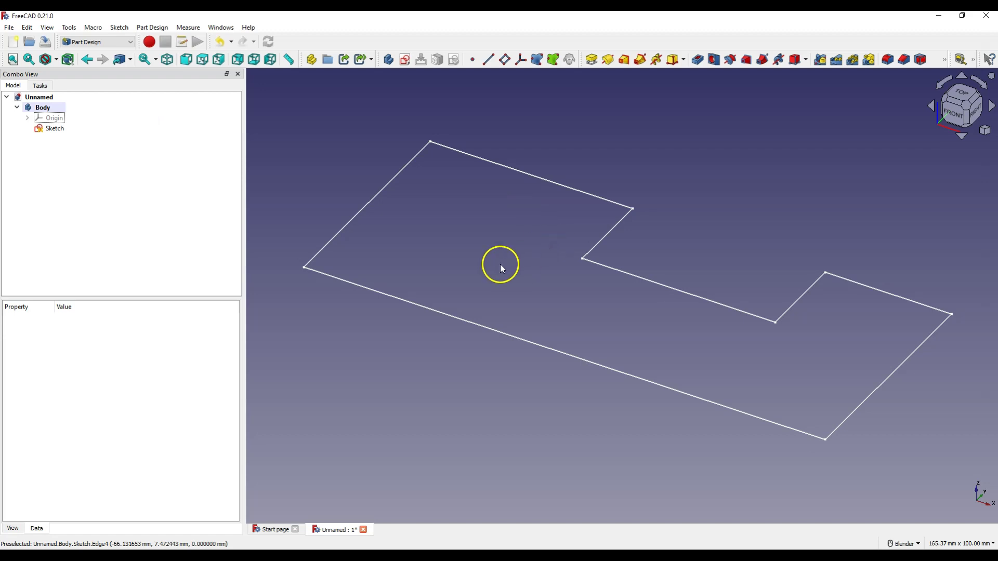
right_click(53, 127)
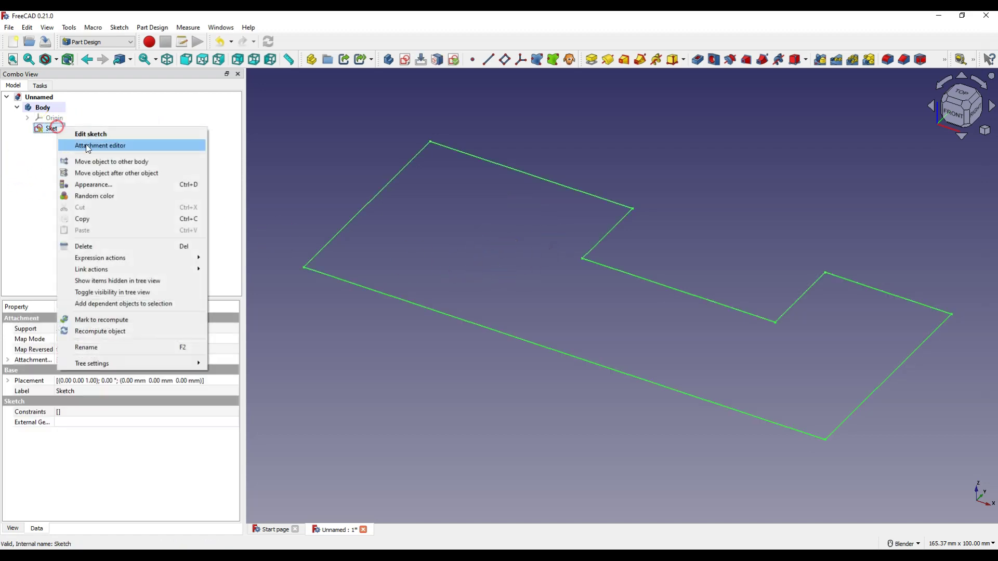
left_click(106, 136)
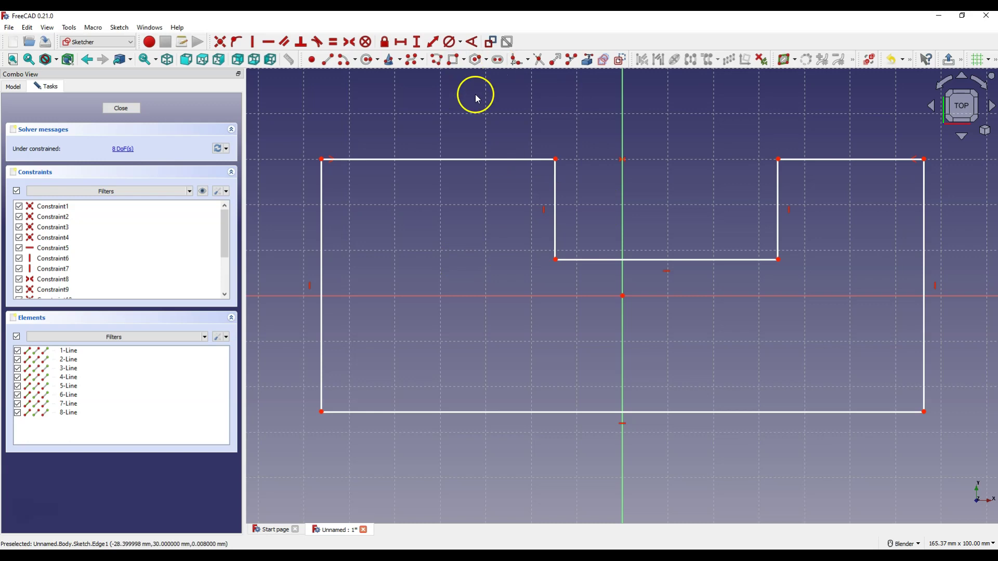
left_click(453, 62)
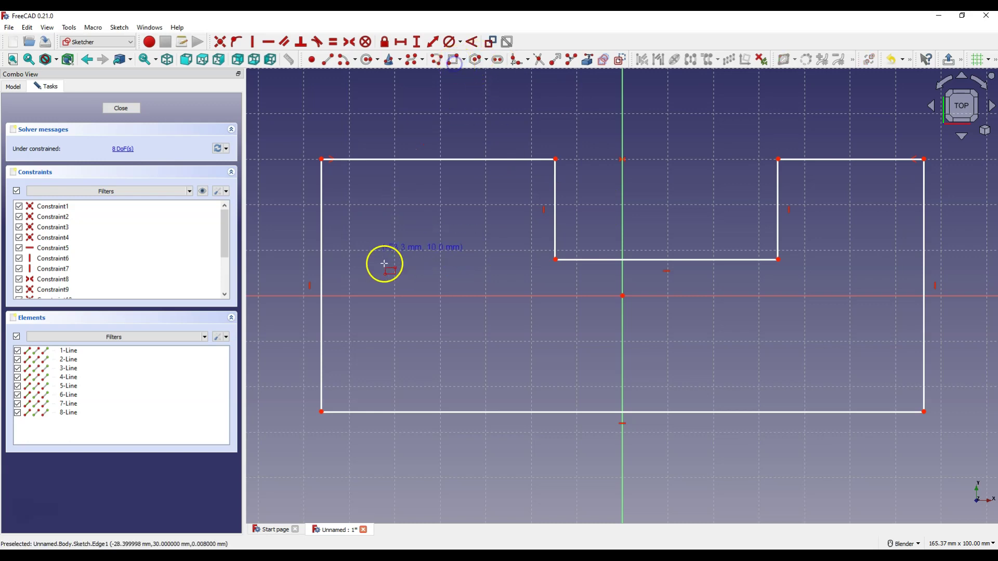
left_click(379, 251)
left_click(522, 351)
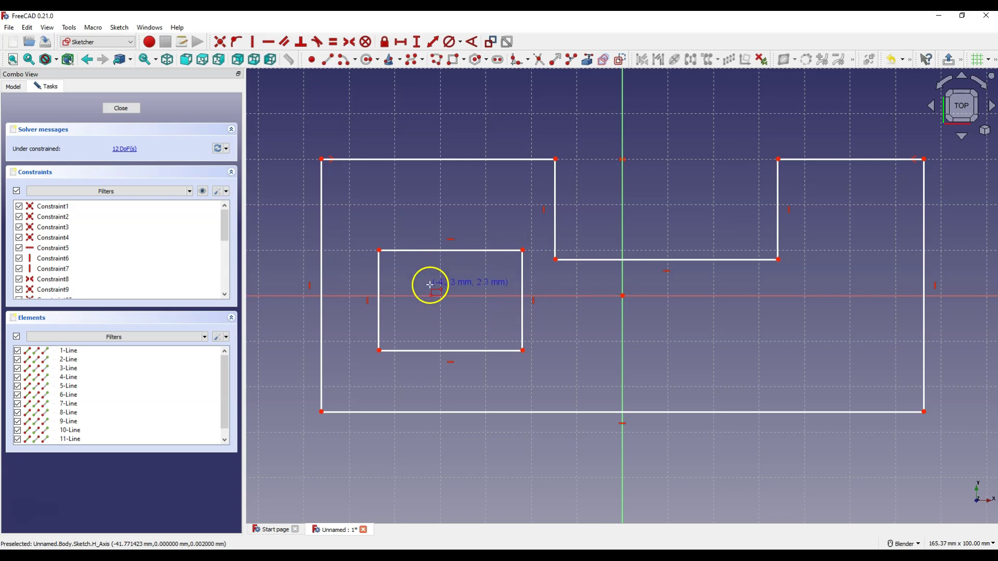
Step: Close the sketch, preview the pad with its rectangular hole, then cancel
left_click(119, 110)
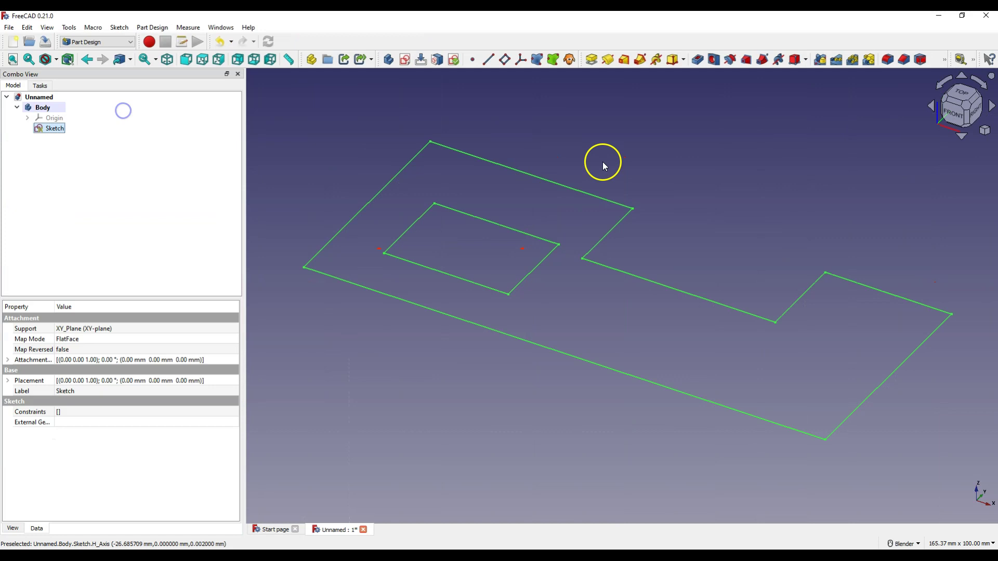
left_click(591, 61)
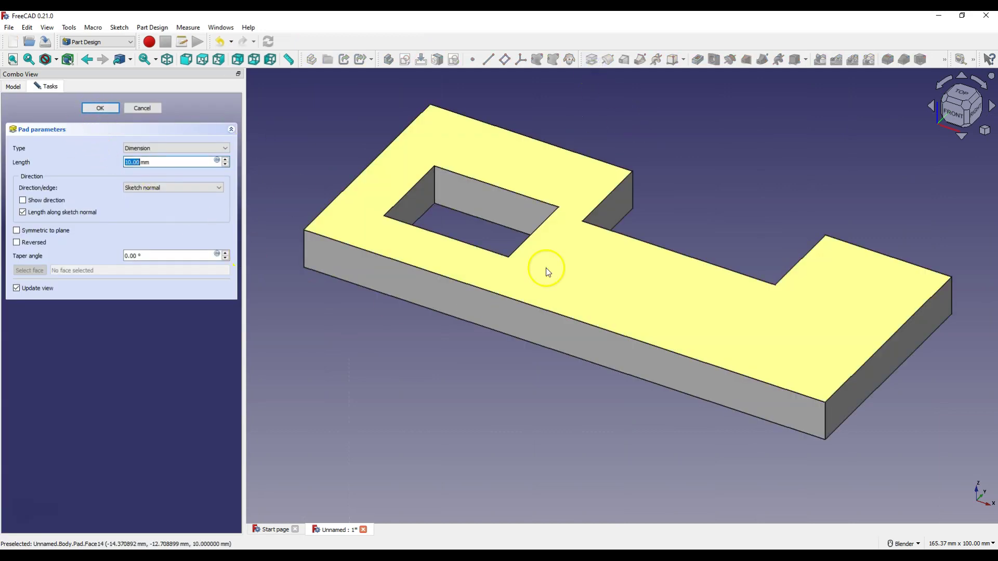
left_click(142, 108)
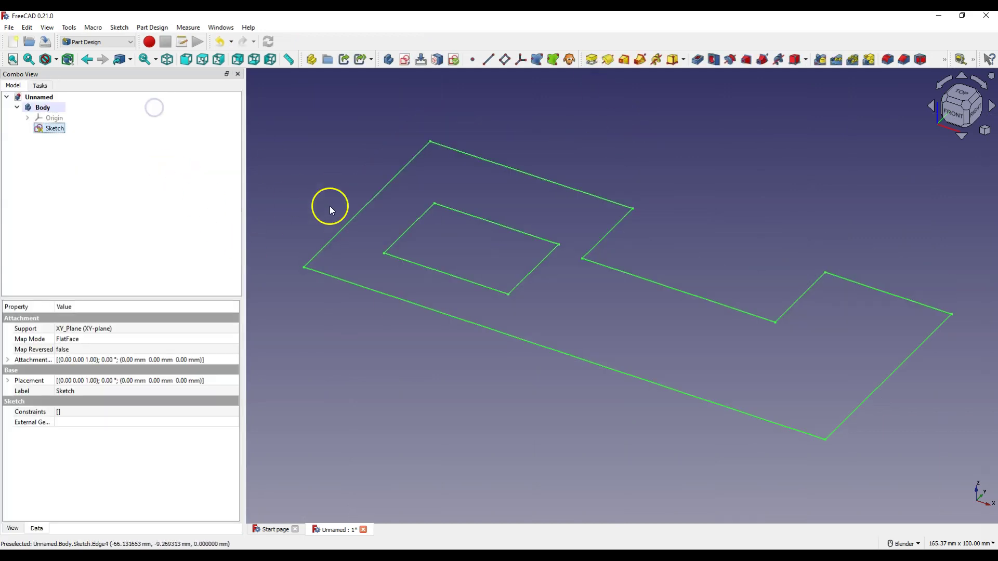
Step: Reopen the sketch and draw a circle inside the inner rectangle
double_click(47, 129)
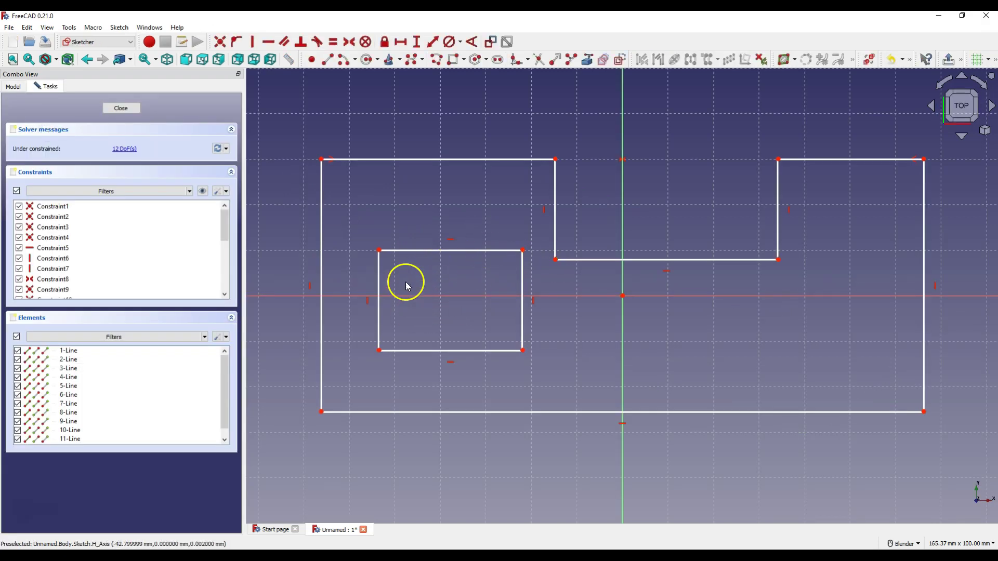
left_click(365, 60)
left_click(440, 280)
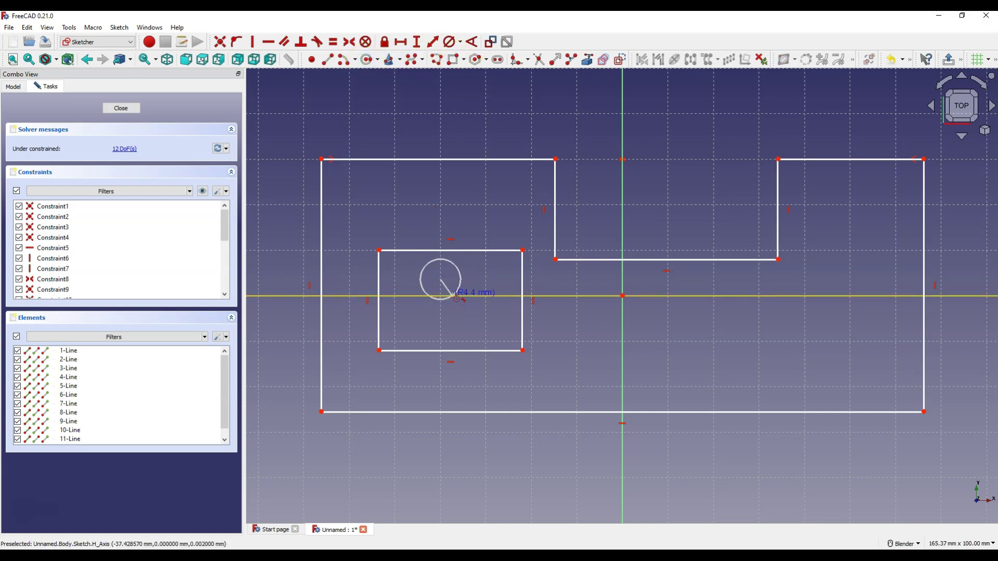
left_click(465, 285)
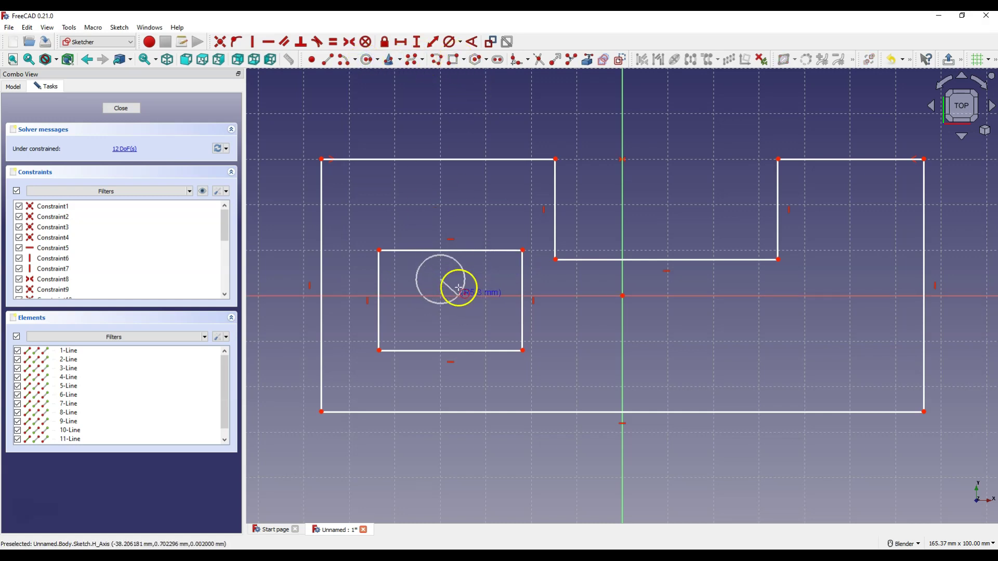
Step: Attempt the pad, dismiss the multiple-solids error, and cancel it
left_click(121, 108)
left_click(592, 63)
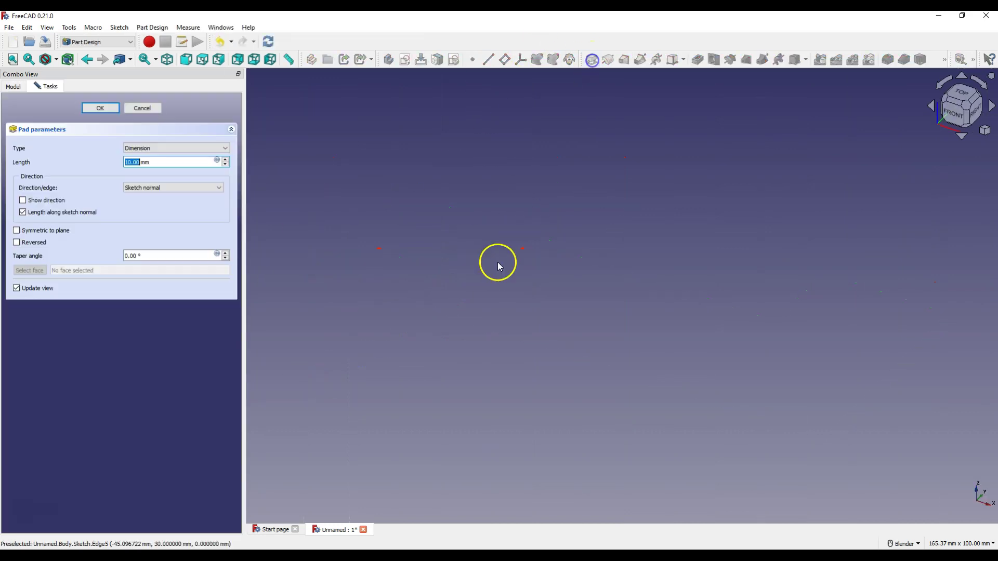
left_click(100, 107)
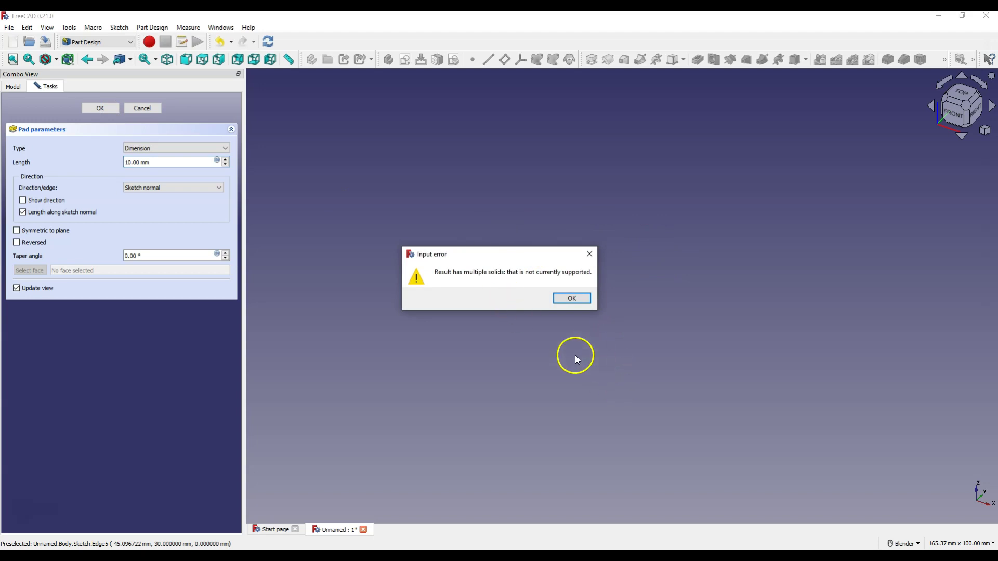
left_click(582, 298)
left_click(140, 107)
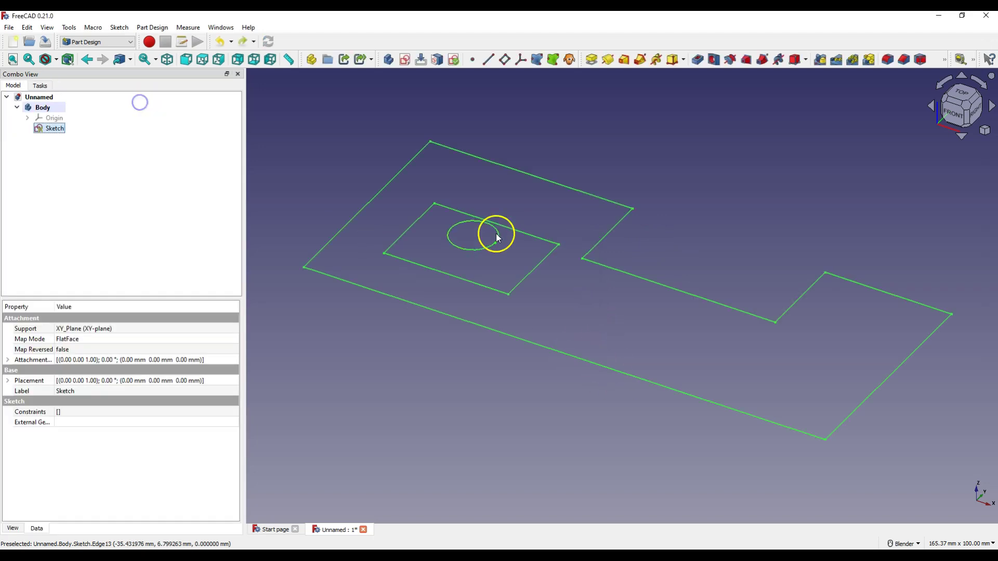
Step: Delete the inner circle and draw a new circle above-left of the outline
double_click(50, 129)
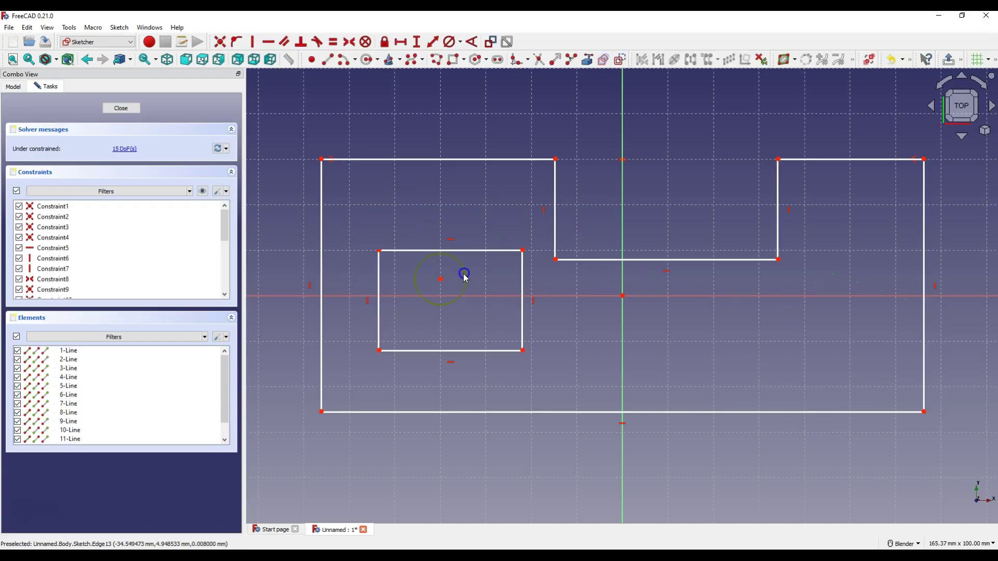
left_click(465, 275)
key("Delete")
scroll(473, 281, "down", 1)
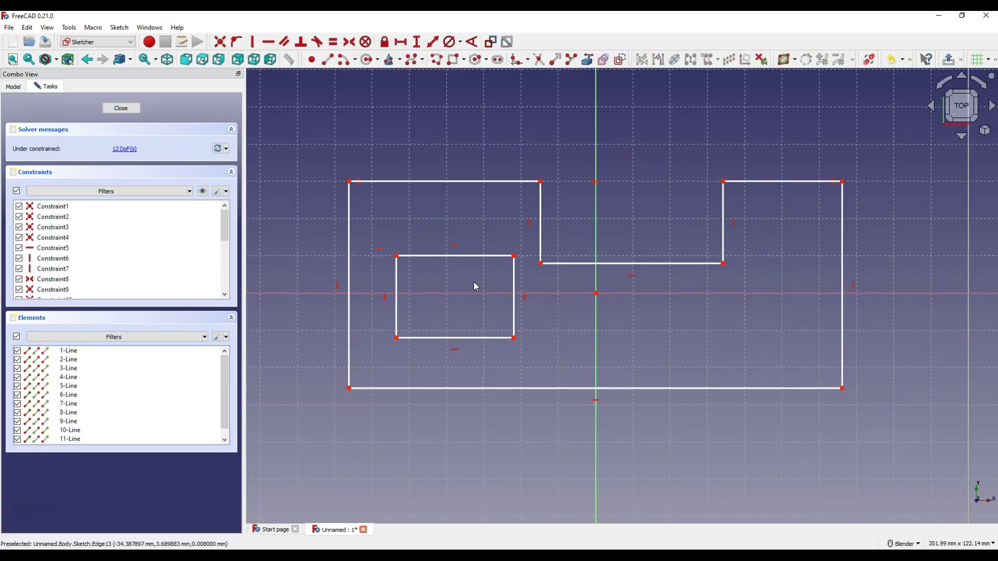
scroll(473, 281, "down", 1)
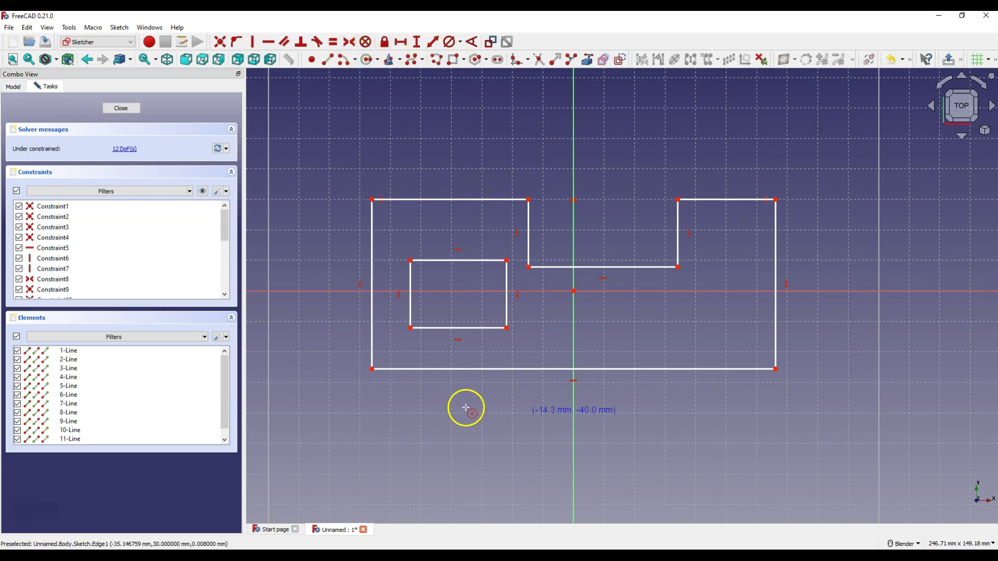
left_click(397, 138)
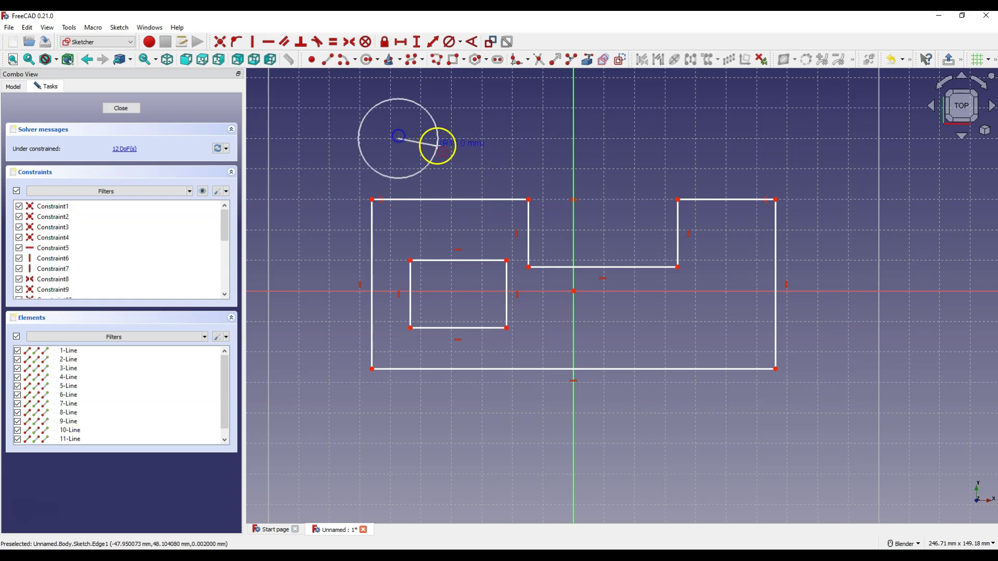
left_click(429, 147)
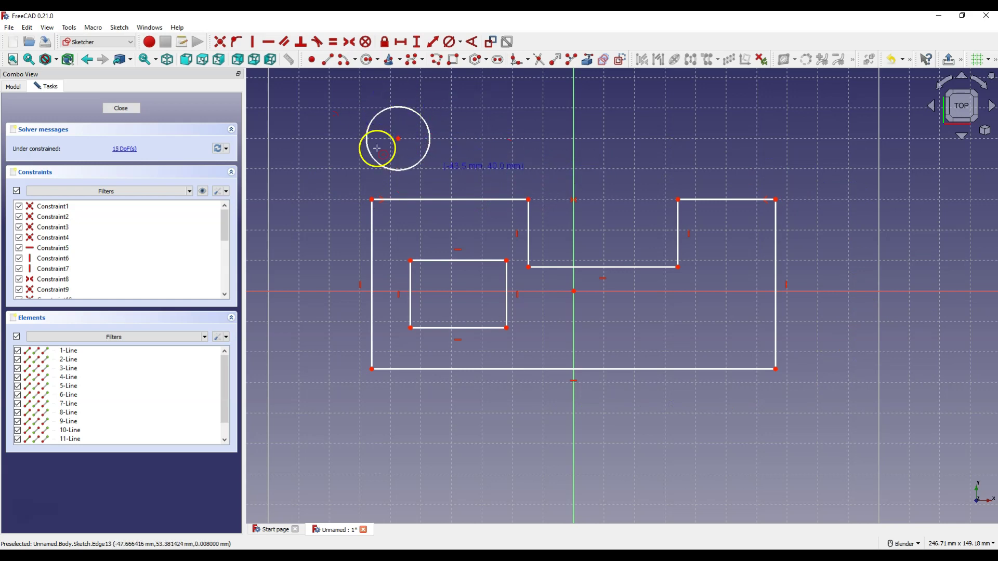
Step: Retry the pad, dismiss the multiple-solids error, and cancel
left_click(121, 108)
left_click(586, 61)
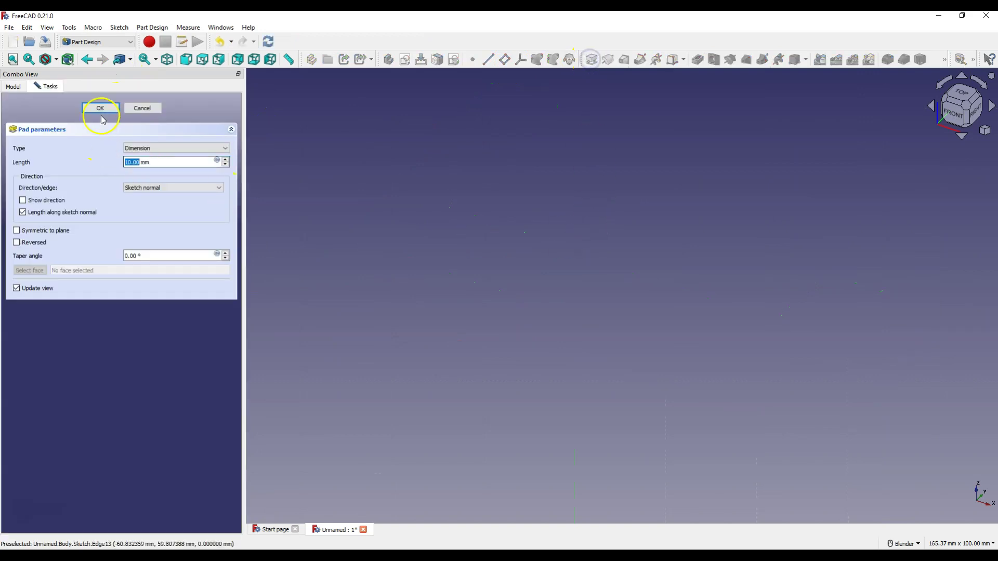
left_click(100, 107)
left_click(583, 298)
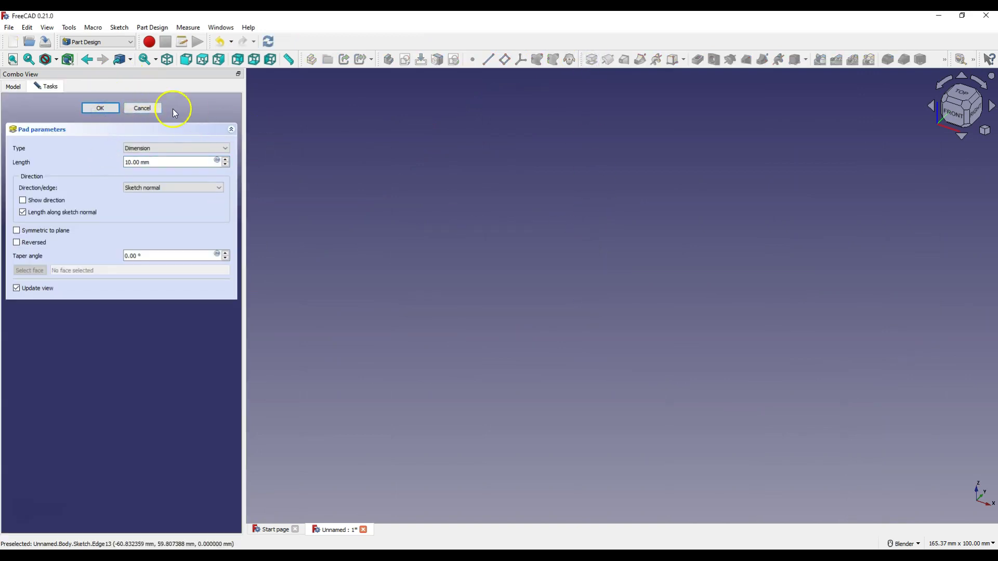
left_click(142, 107)
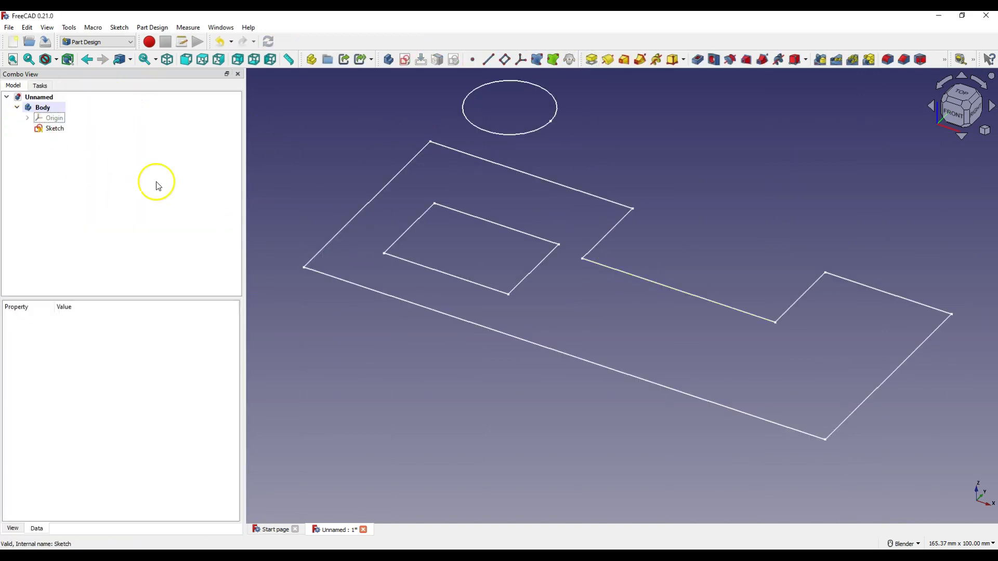
Step: Reopen the sketch and delete the stray circle outside the outline
double_click(53, 127)
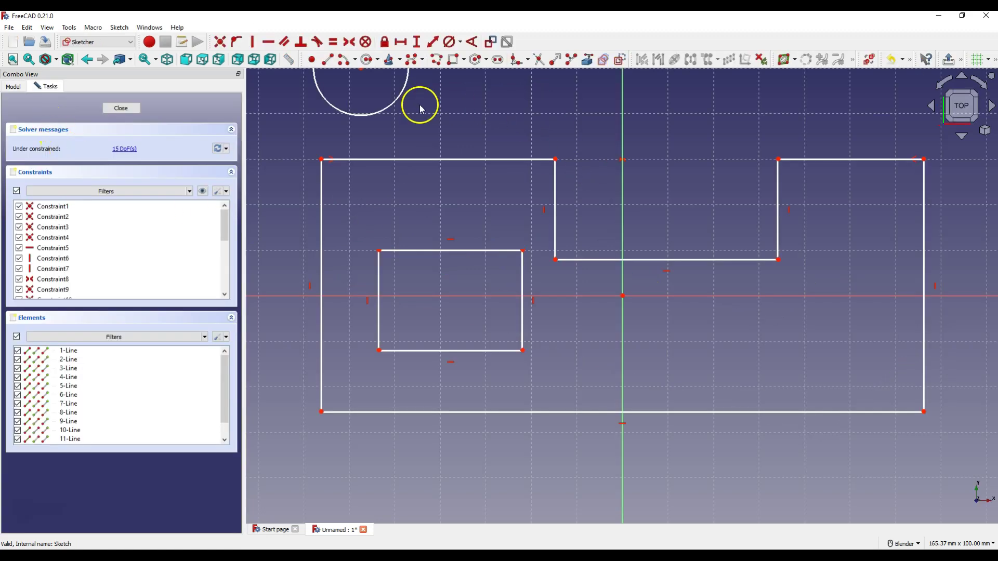
left_click(390, 101)
key("Delete")
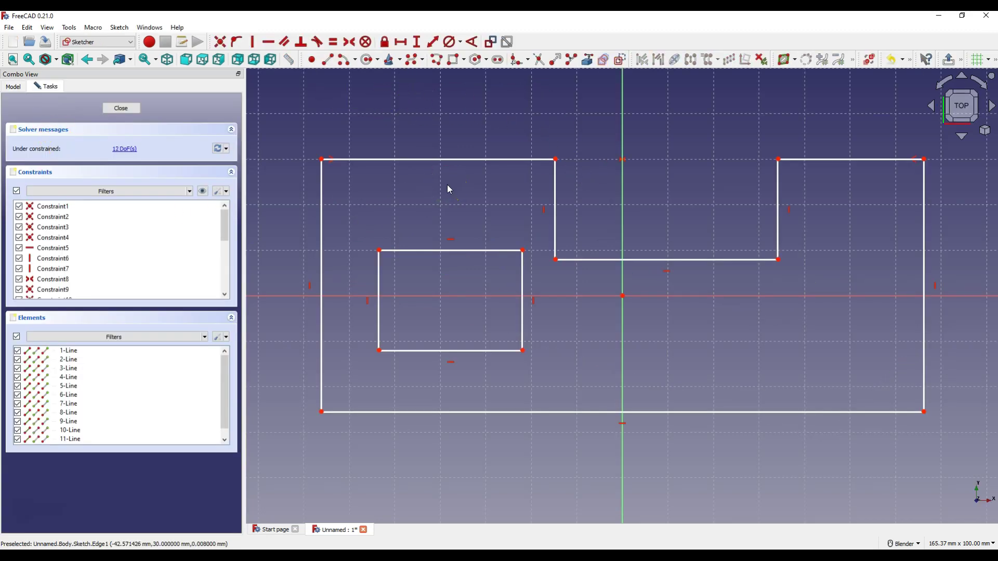
Step: Pad the cleaned sketch 10 mm into a notched block with a rectangular through-hole
left_click(125, 109)
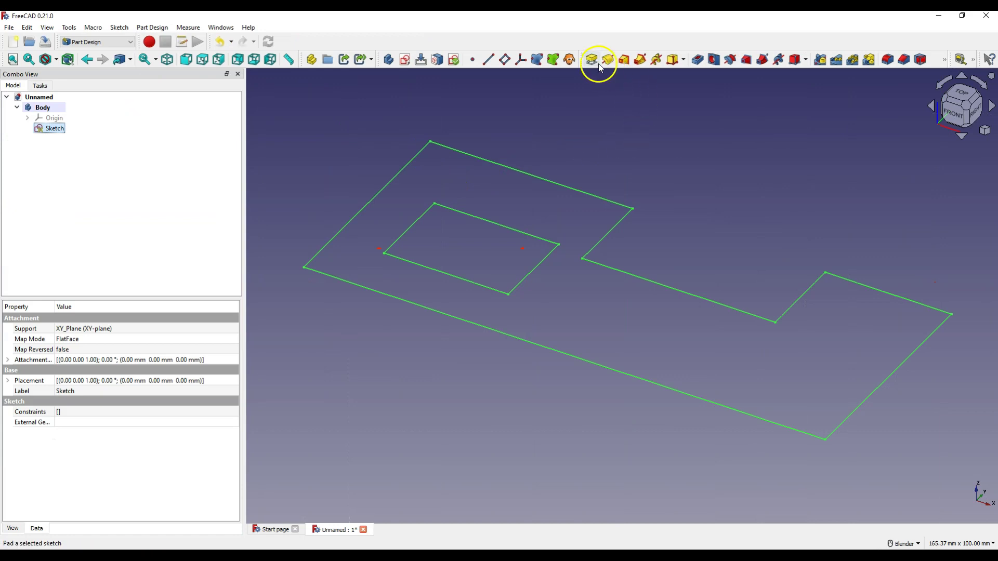
left_click(594, 61)
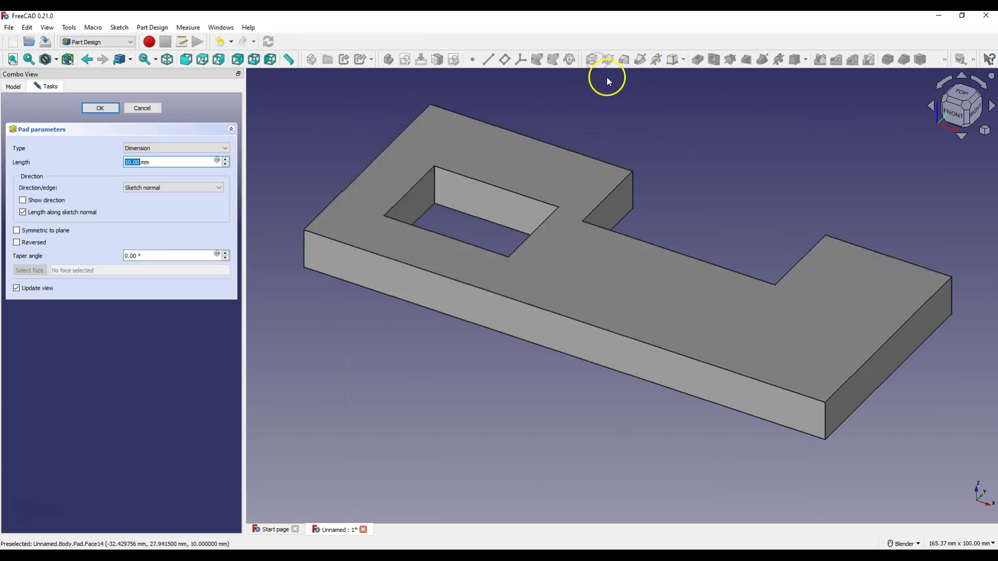
left_click(102, 108)
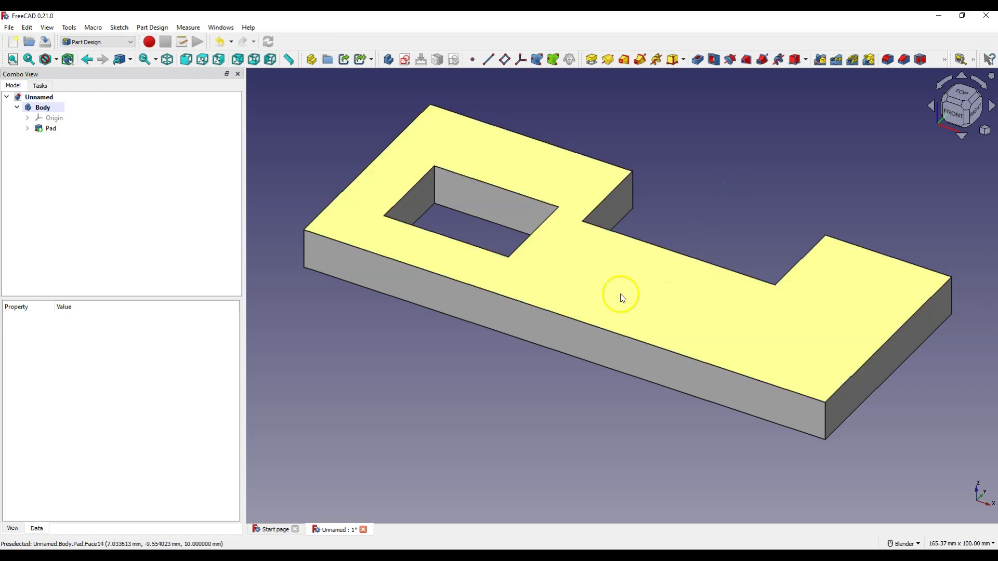
Step: Sketch a narrow rectangle on the block's top face, placed beside the block
left_click(602, 286)
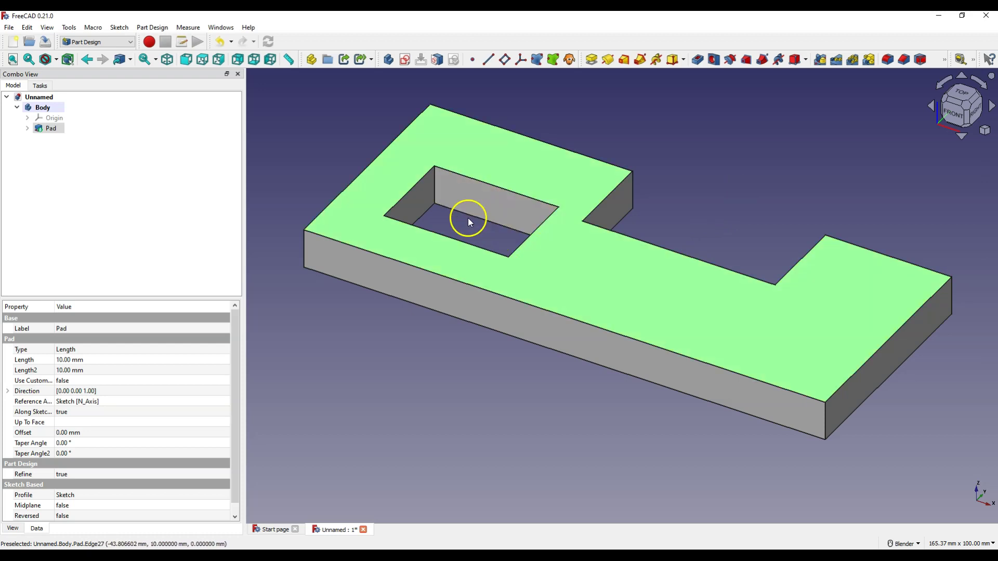
left_click(404, 59)
left_click(452, 59)
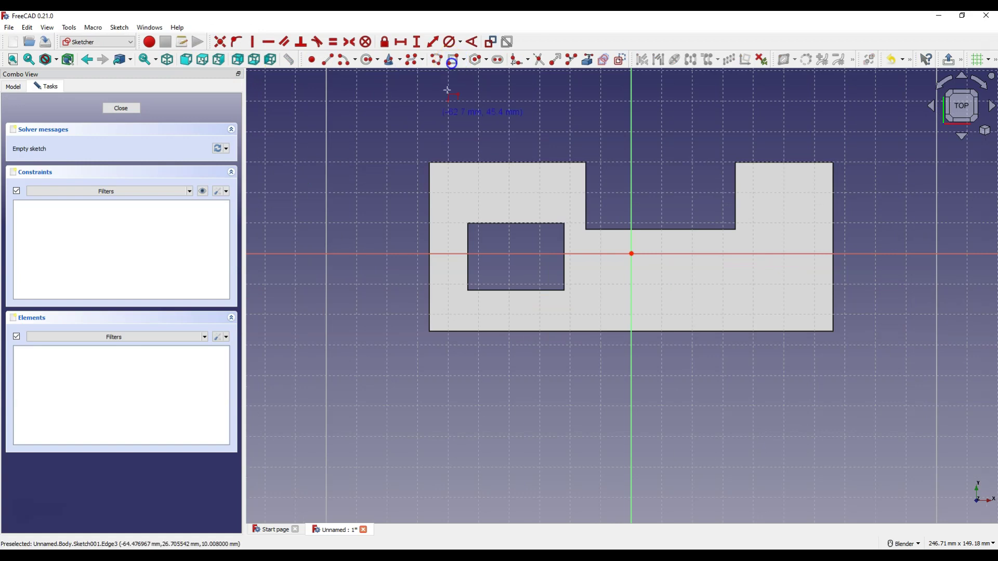
left_click(387, 124)
left_click(448, 175)
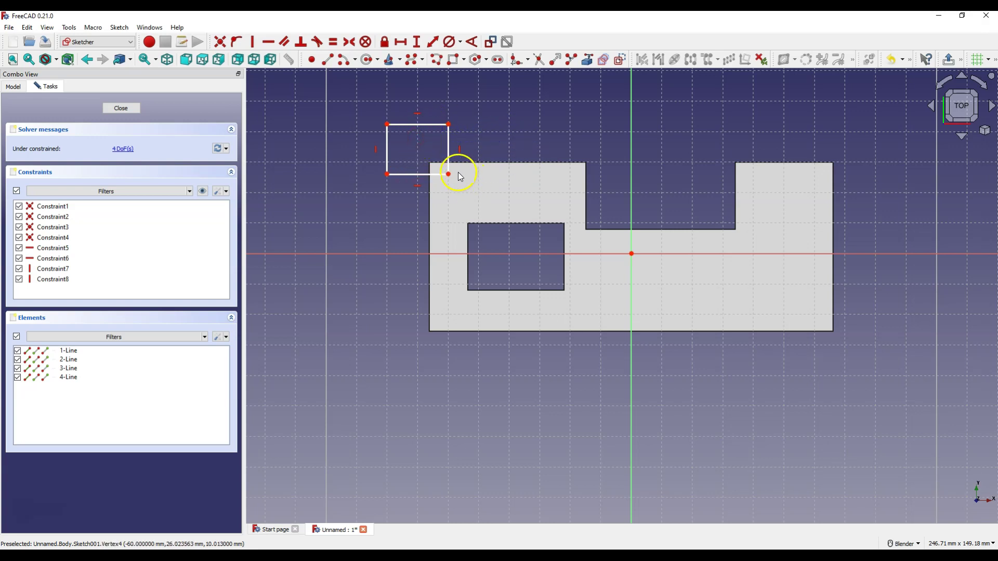
left_click_drag(448, 174, 419, 163)
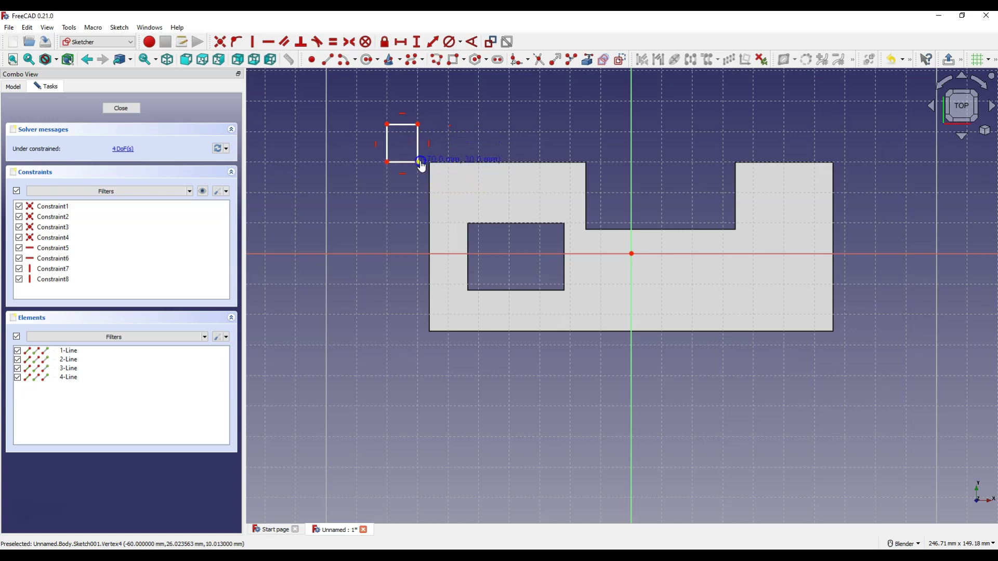
Step: Try padding Sketch001, then dismiss the multiple-solids error and cancel the pad
left_click(121, 107)
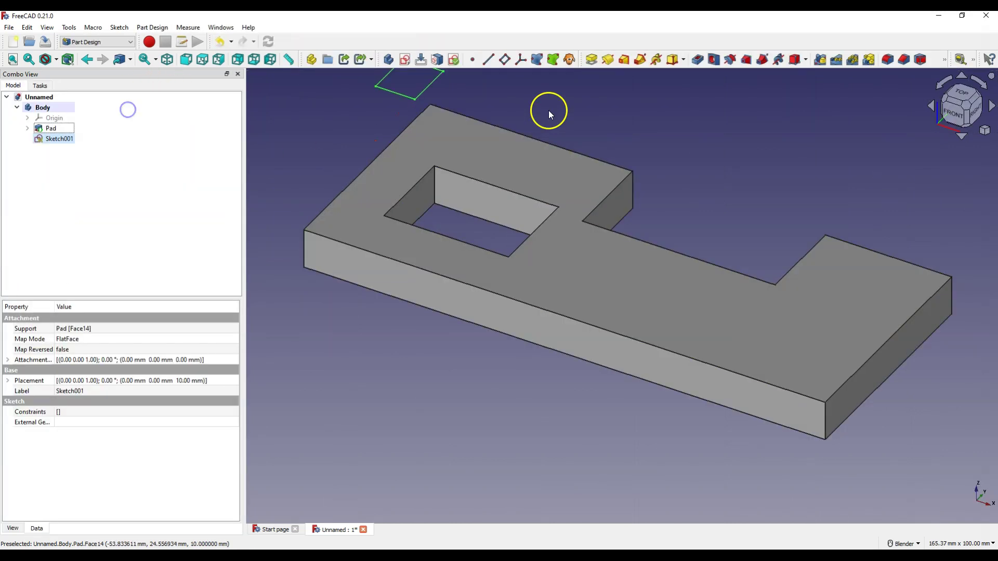
left_click(595, 64)
left_click(101, 108)
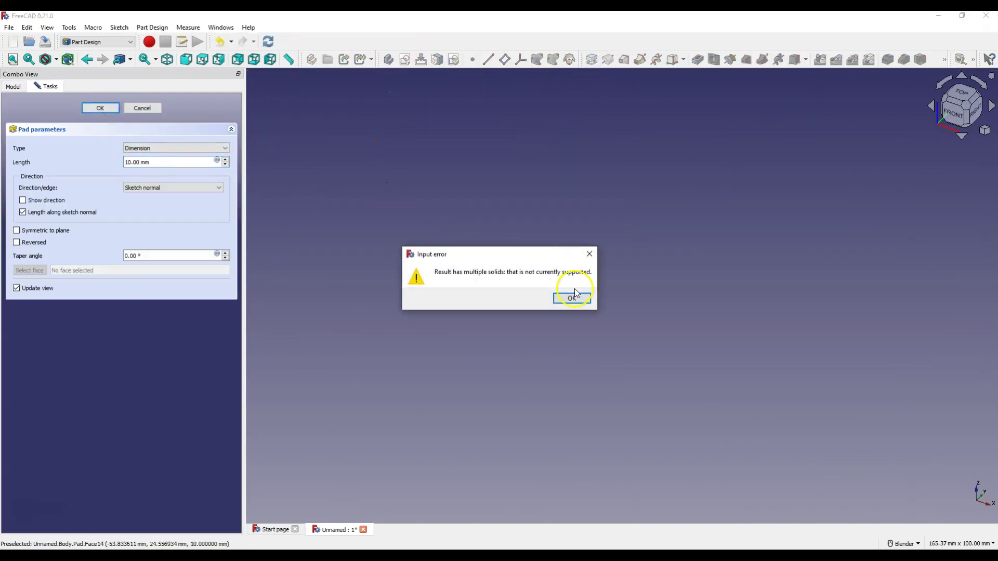
left_click(573, 297)
left_click(148, 108)
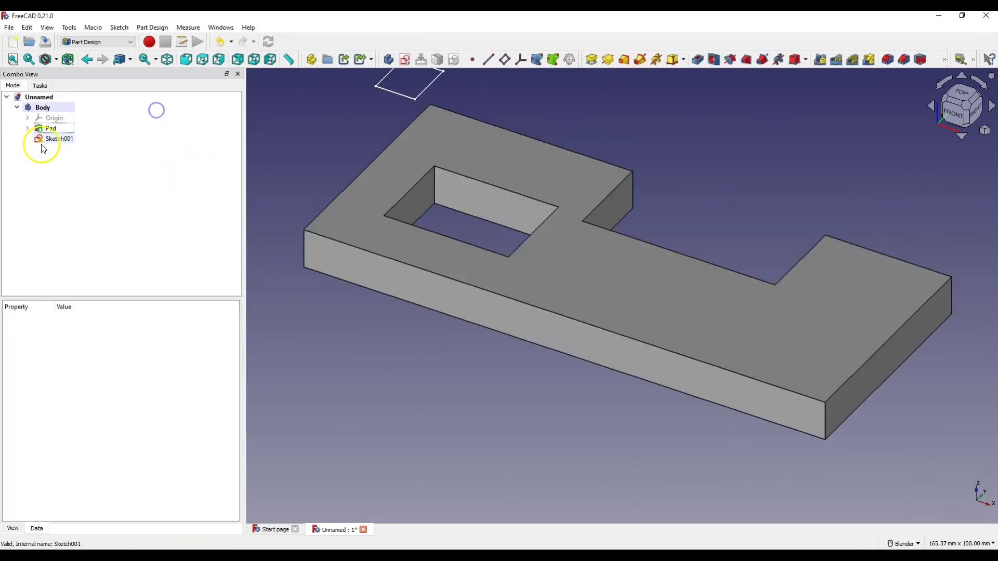
Step: Stretch Sketch001's rectangle so its corner overlaps the block's corner
double_click(44, 140)
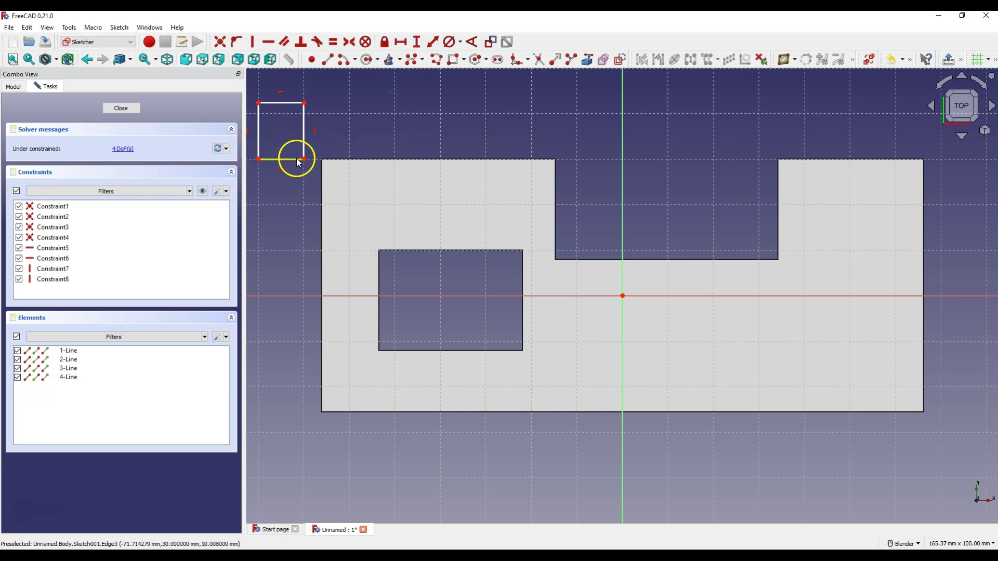
left_click_drag(304, 159, 333, 168)
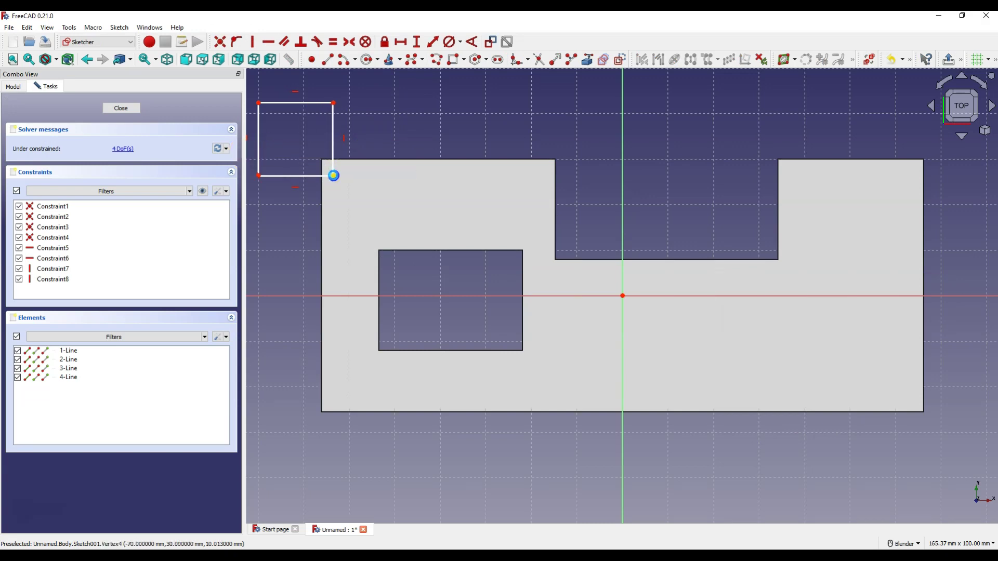
left_click(128, 107)
Step: Pad Sketch001 into Pad001, a raised small block joined to the first block
left_click(590, 60)
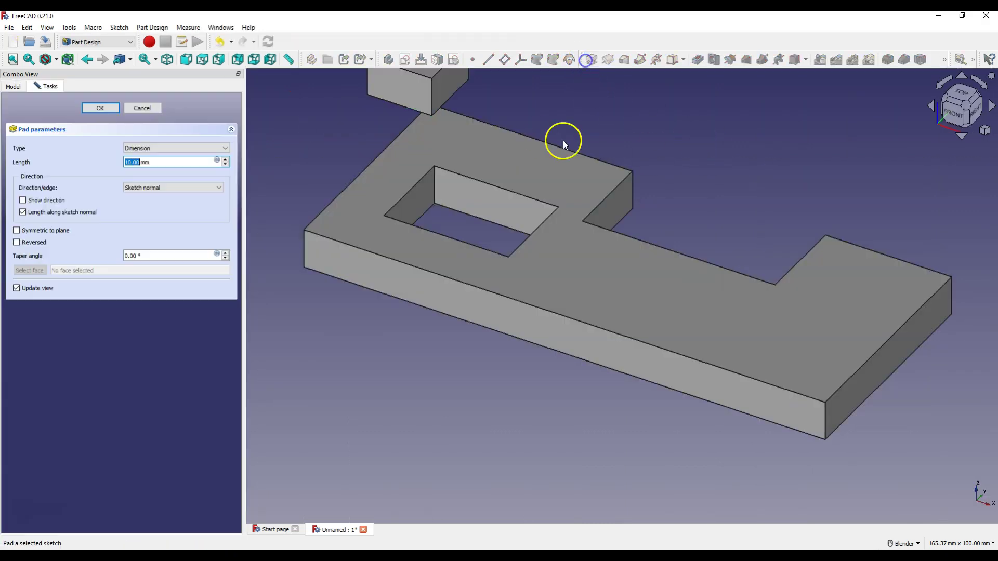
left_click(105, 106)
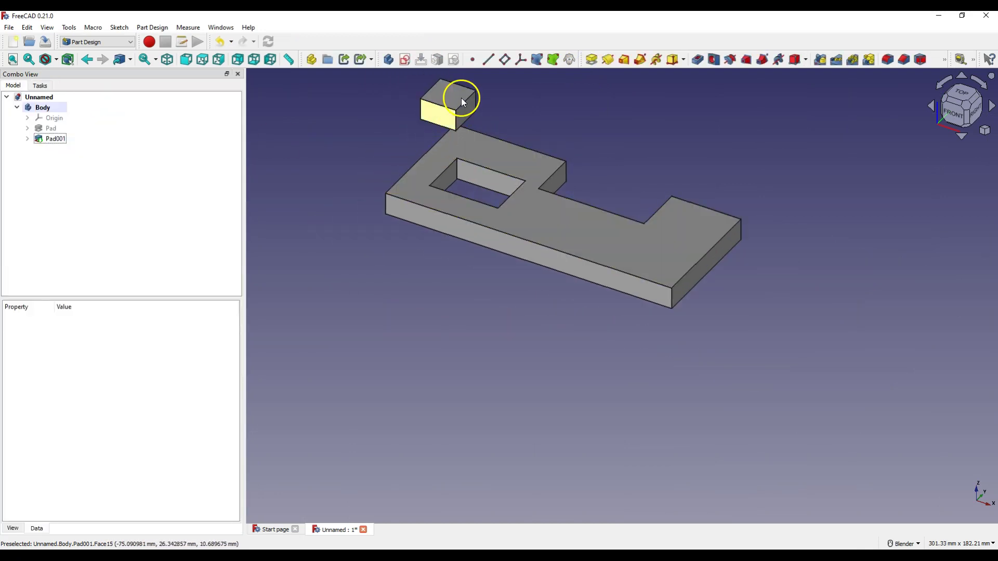
left_click(730, 305)
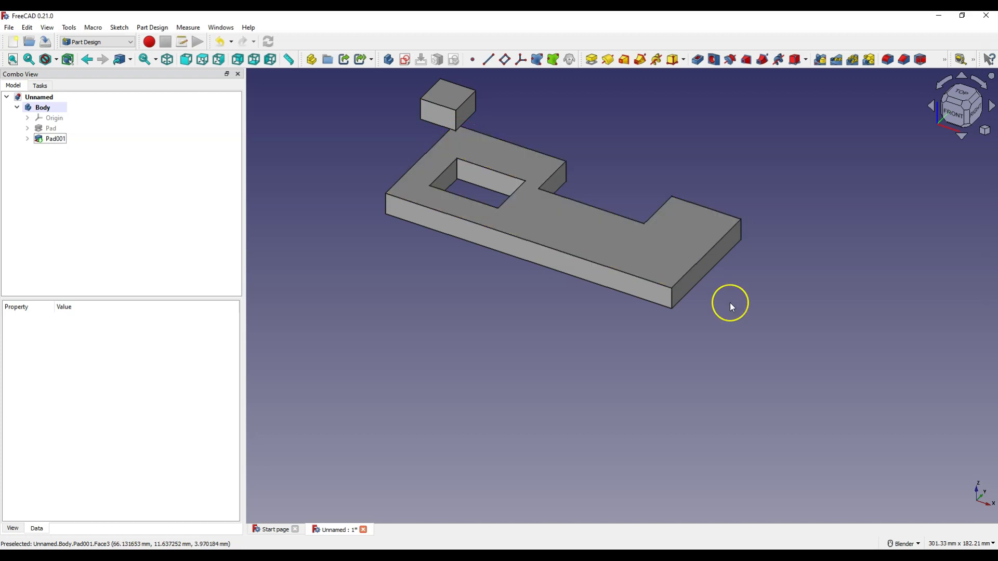